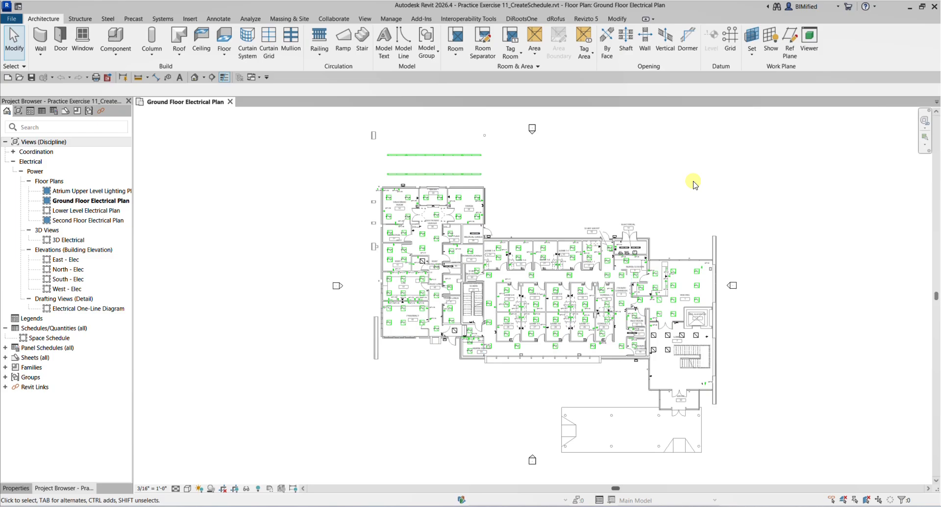
{"action": "scroll", "coordinate": [495, 262], "scroll_direction": "up", "scroll_amount": 5}
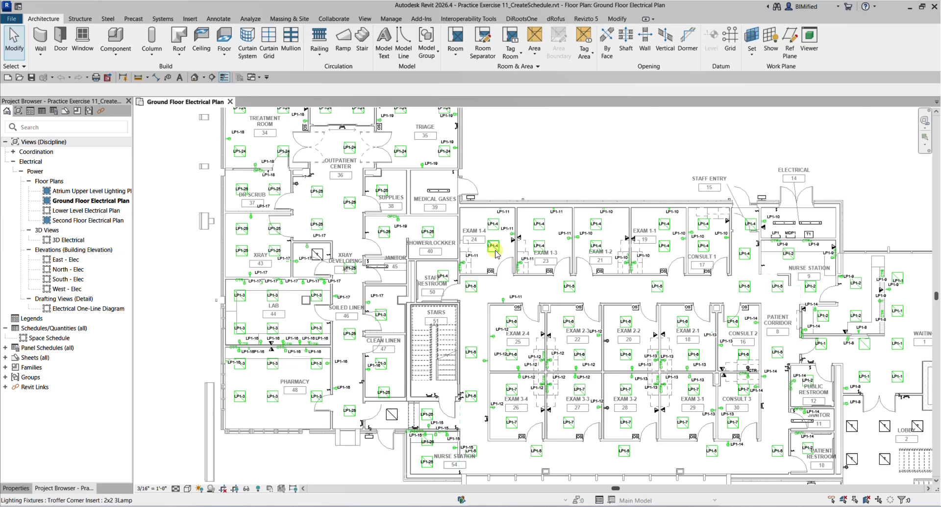
{"action": "left_click", "coordinate": [541, 158]}
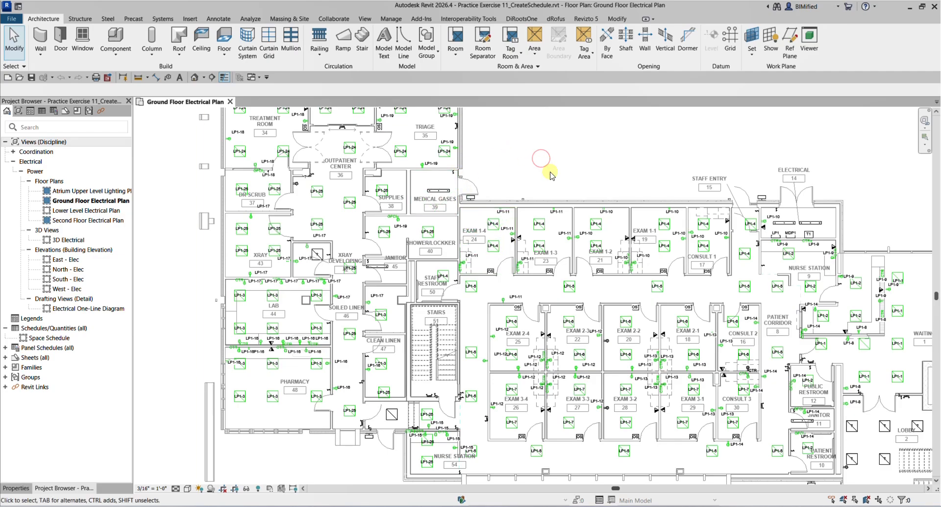
{"action": "scroll", "coordinate": [546, 185], "scroll_direction": "down", "scroll_amount": 3}
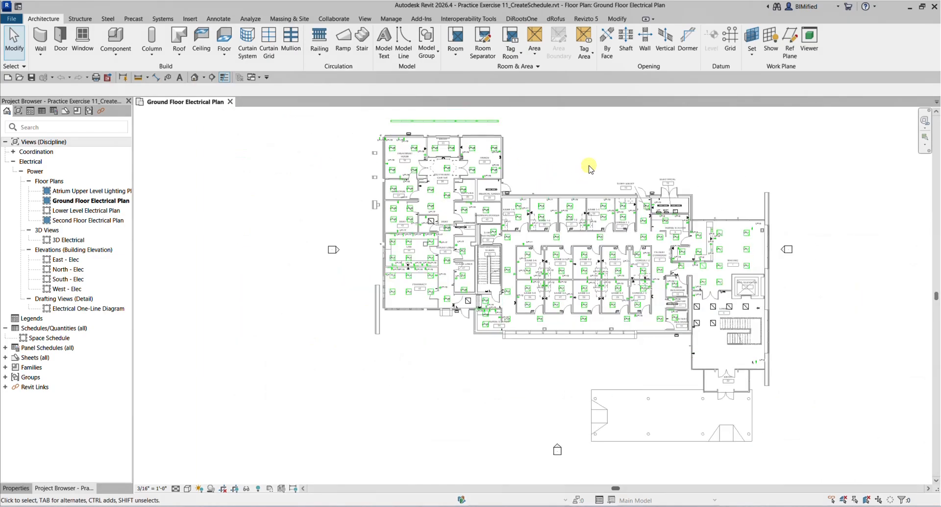
{"action": "middle_click_drag", "start_coordinate": [579, 168], "coordinate": [566, 173]}
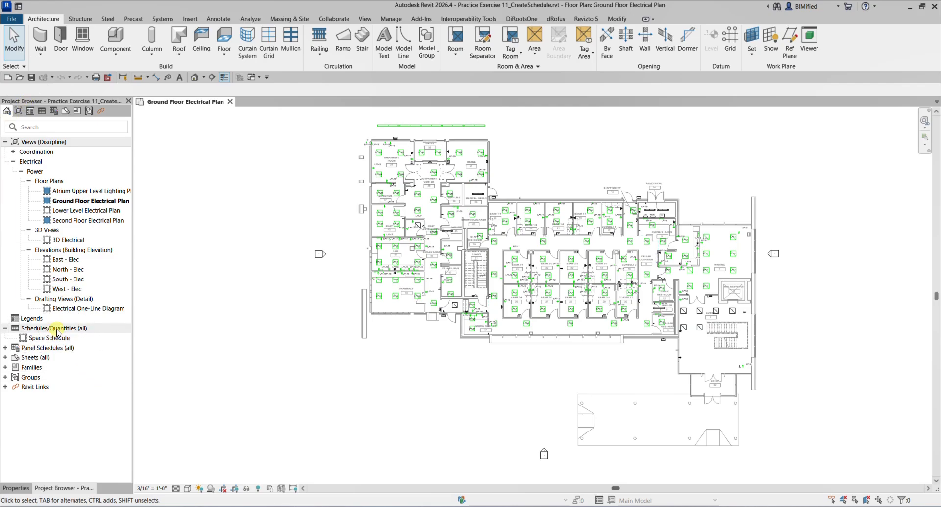
Start a new Schedule/Quantities for the Lighting Fixtures category.
{"action": "left_click", "coordinate": [56, 329]}
{"action": "right_click", "coordinate": [58, 329]}
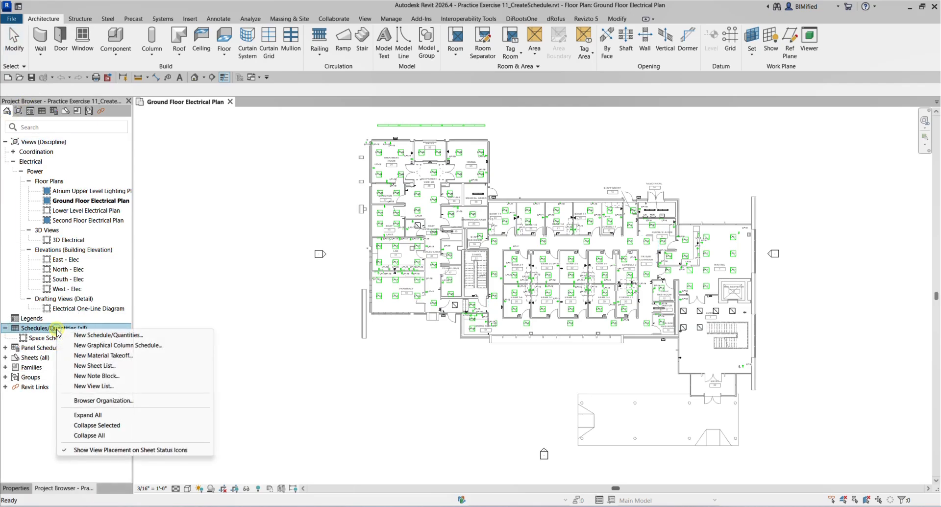
{"action": "left_click", "coordinate": [109, 337]}
{"action": "left_click", "coordinate": [369, 19]}
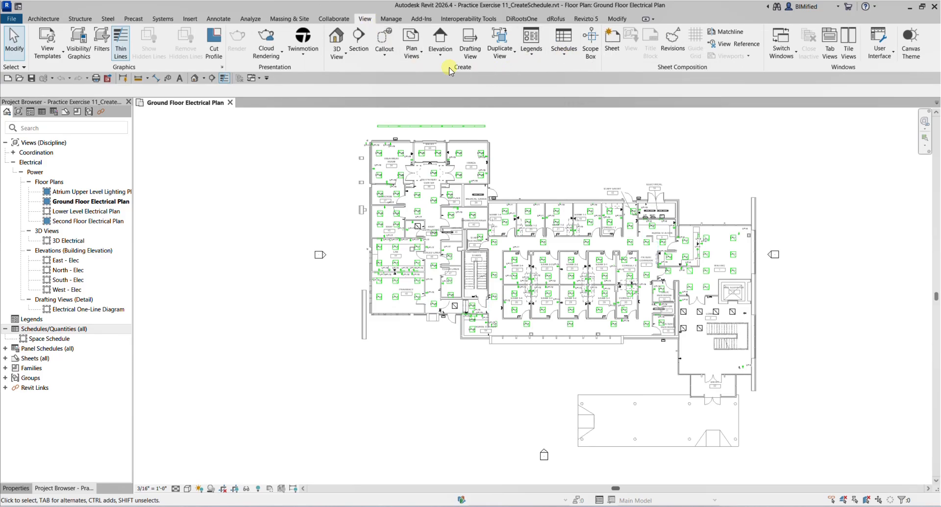
{"action": "left_click", "coordinate": [563, 53]}
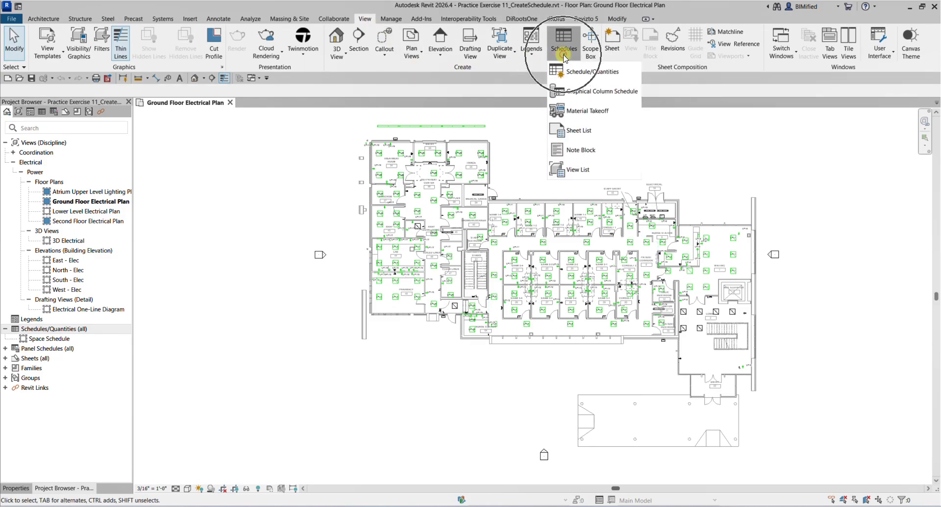
{"action": "left_click", "coordinate": [589, 74]}
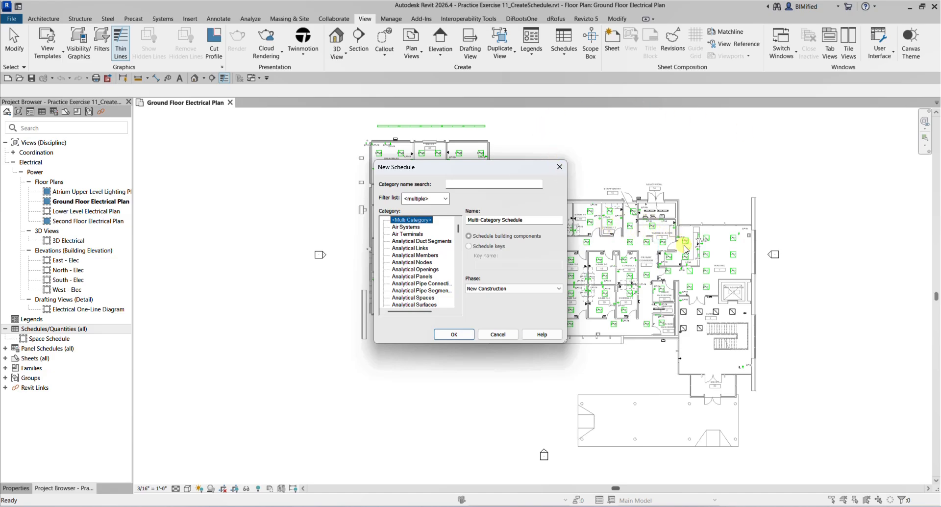
{"action": "left_click", "coordinate": [418, 262]}
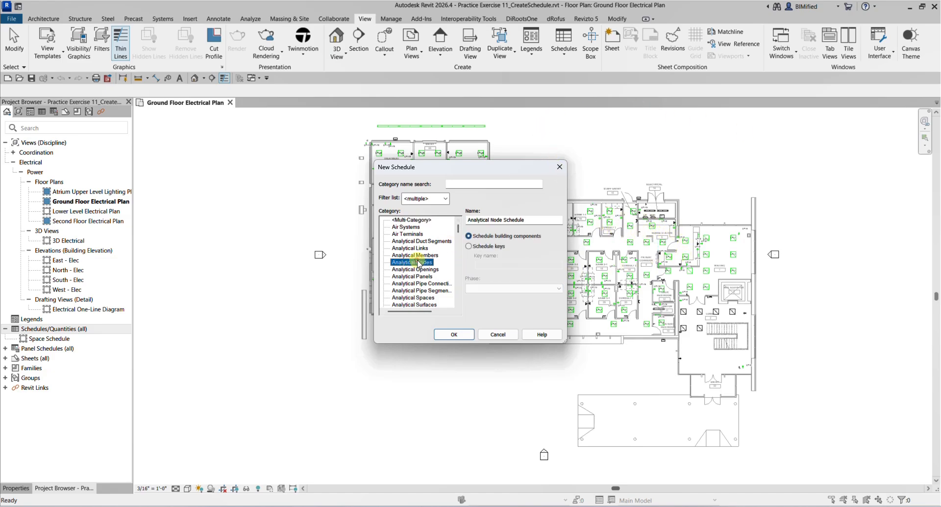
{"action": "key", "text": "l"}
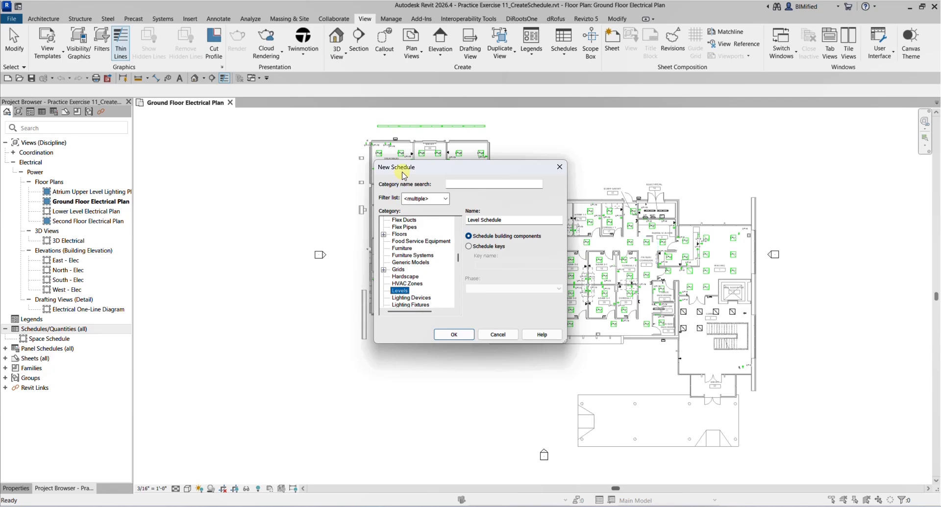
{"action": "scroll", "coordinate": [410, 272], "scroll_direction": "down", "scroll_amount": 2}
{"action": "left_click", "coordinate": [414, 291]}
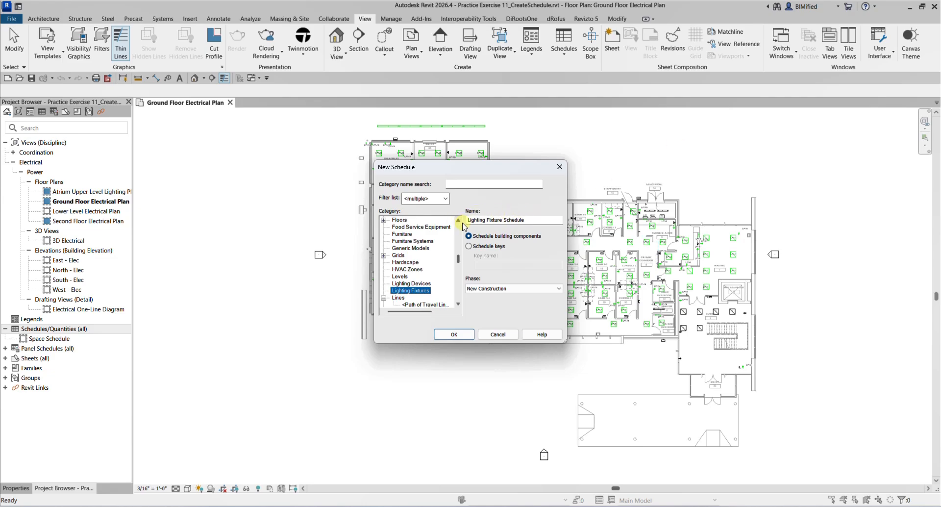
Create the schedule as Lighting Fixture Schedule, scheduling building components in the New Construction phase.
{"action": "left_click", "coordinate": [479, 220]}
{"action": "left_click", "coordinate": [480, 219]}
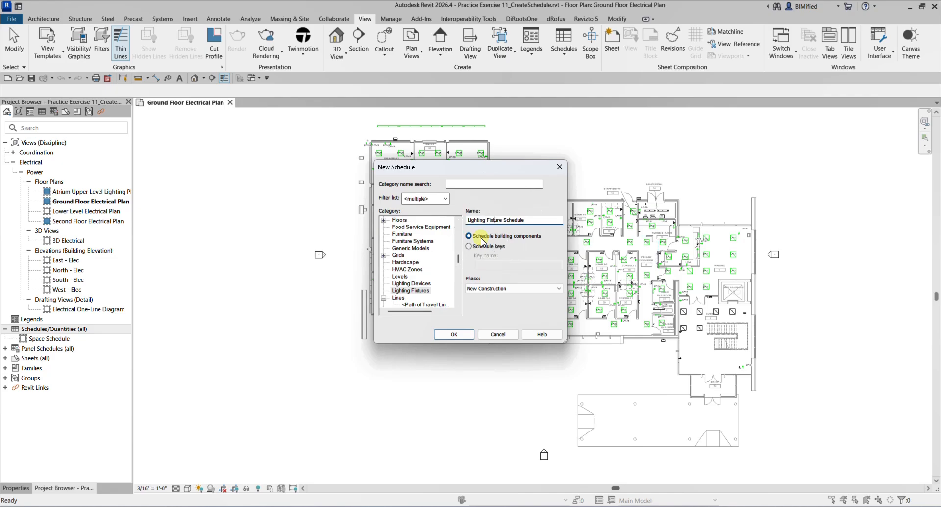
{"action": "left_click", "coordinate": [483, 291]}
{"action": "left_click", "coordinate": [481, 301]}
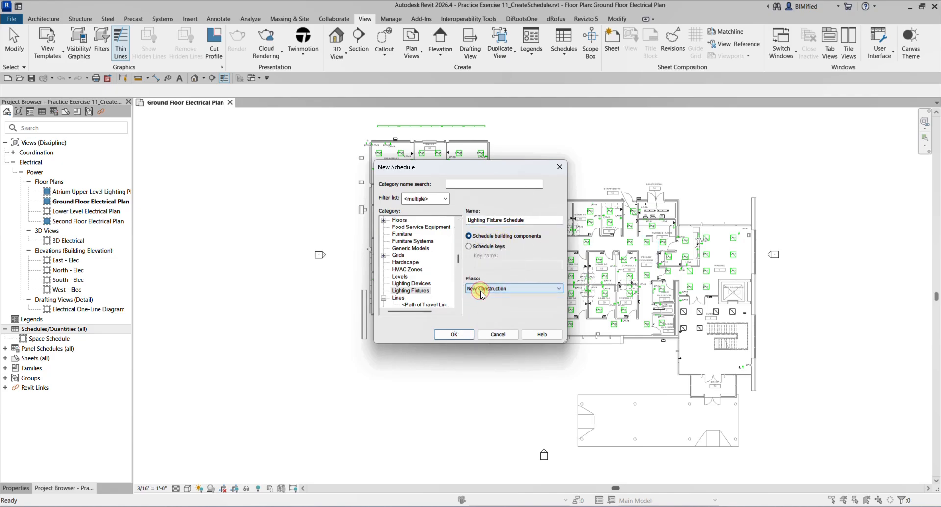
{"action": "left_click", "coordinate": [455, 338]}
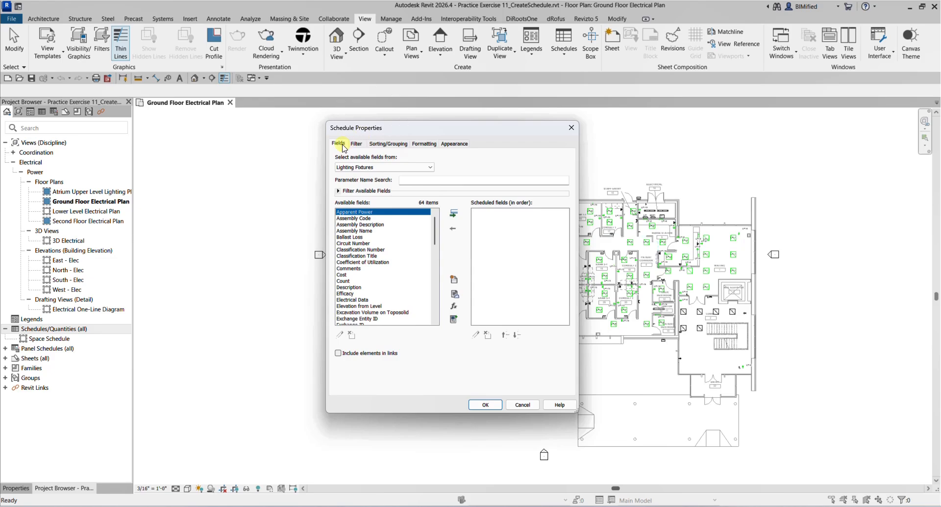
Review the schedule's filter, sorting/grouping, formatting and appearance settings, and return to its field selection.
{"action": "left_click", "coordinate": [359, 143]}
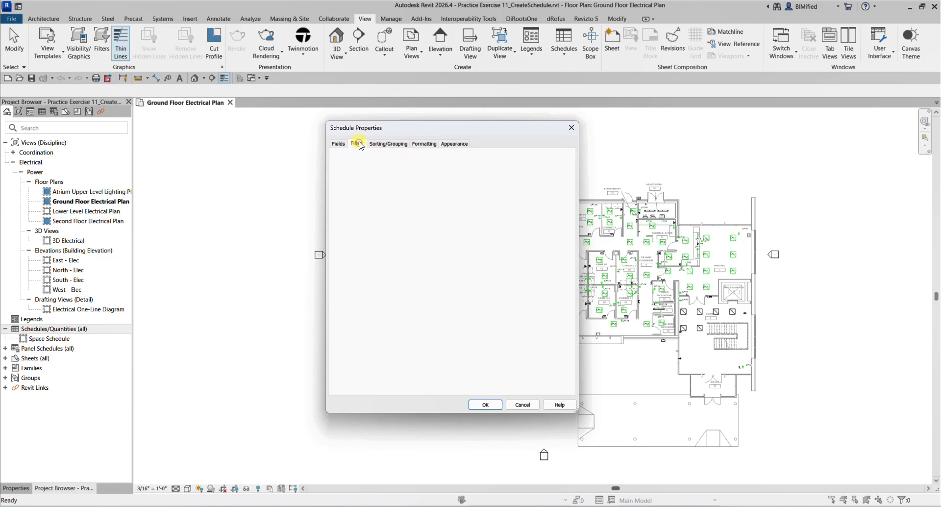
{"action": "left_click", "coordinate": [386, 144]}
{"action": "left_click", "coordinate": [424, 143]}
{"action": "left_click", "coordinate": [455, 143]}
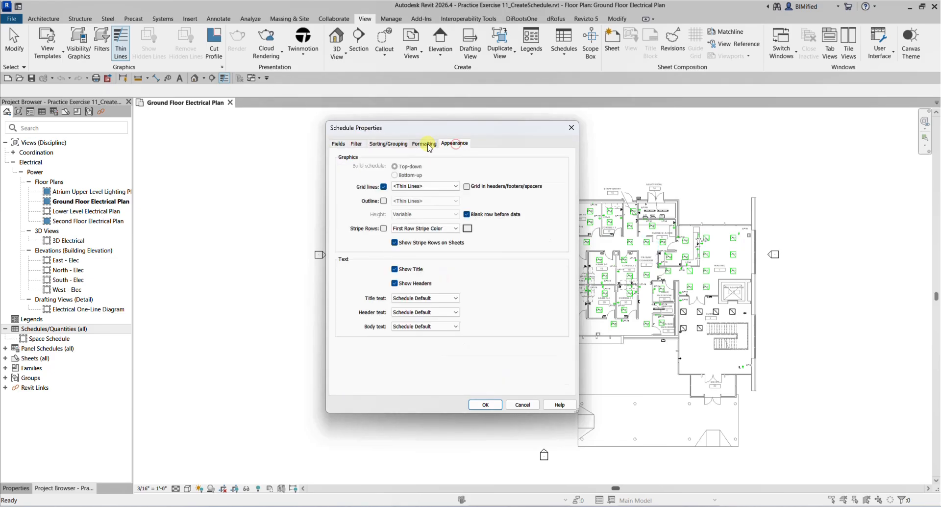
{"action": "left_click", "coordinate": [424, 144]}
{"action": "left_click", "coordinate": [388, 144]}
{"action": "left_click", "coordinate": [358, 144]}
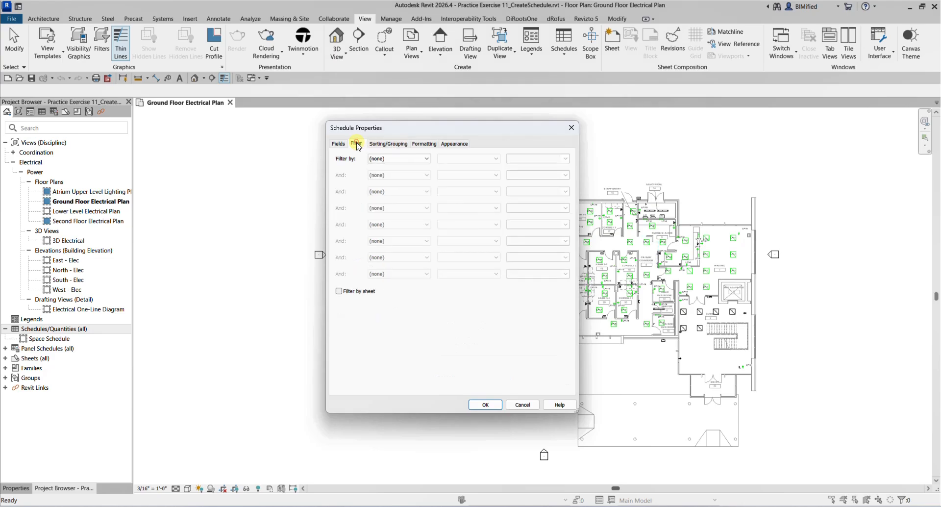
{"action": "left_click", "coordinate": [338, 144]}
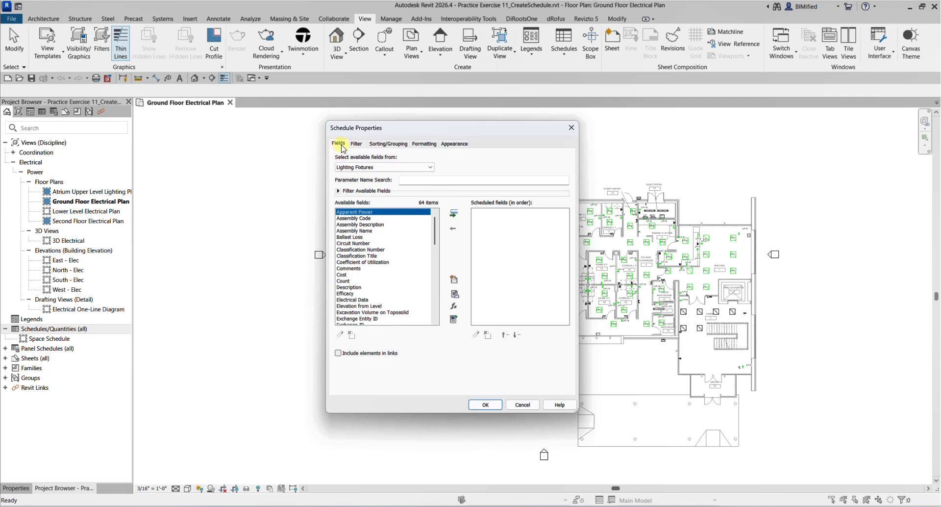
{"action": "left_click", "coordinate": [341, 145]}
Add the Type Mark and Family and Type fields to the lighting fixture schedule.
{"action": "left_click", "coordinate": [363, 202]}
{"action": "left_click", "coordinate": [374, 268]}
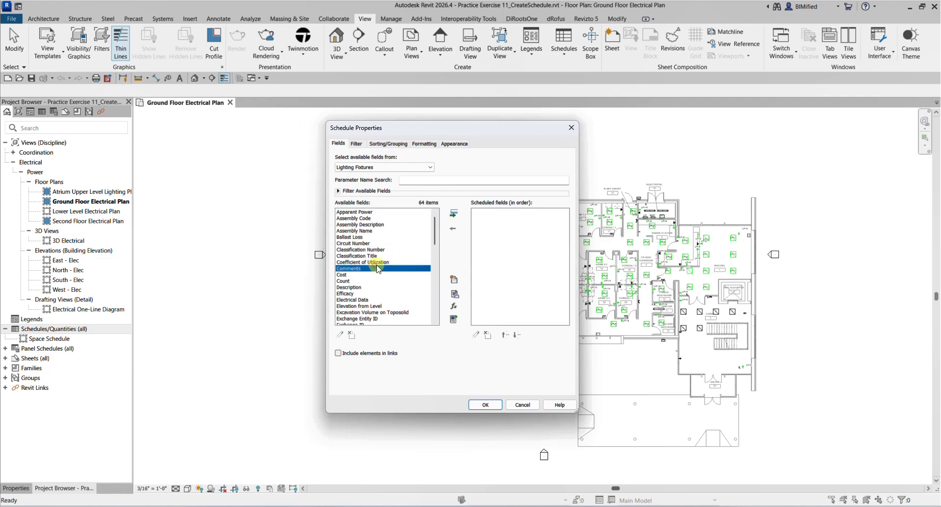
{"action": "left_click_drag", "start_coordinate": [437, 239], "coordinate": [437, 310]}
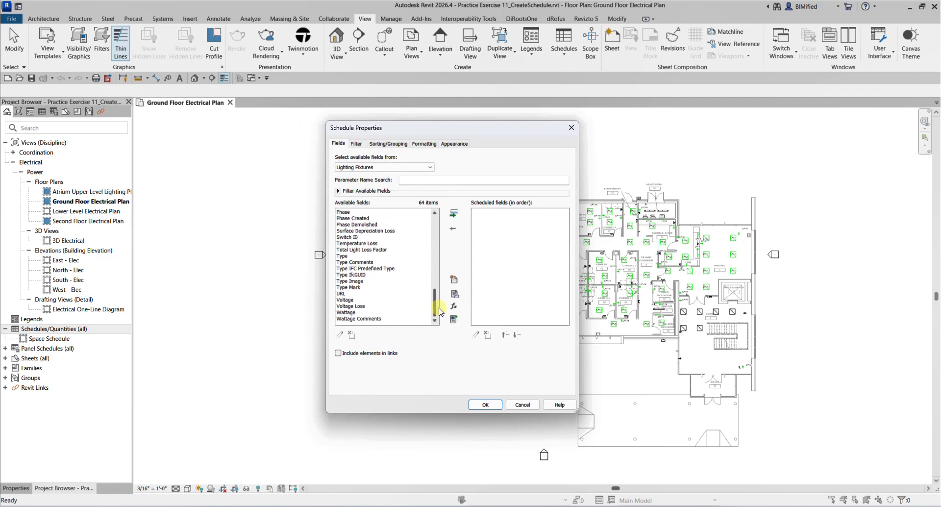
{"action": "left_click", "coordinate": [354, 288]}
{"action": "double_click", "coordinate": [356, 289]}
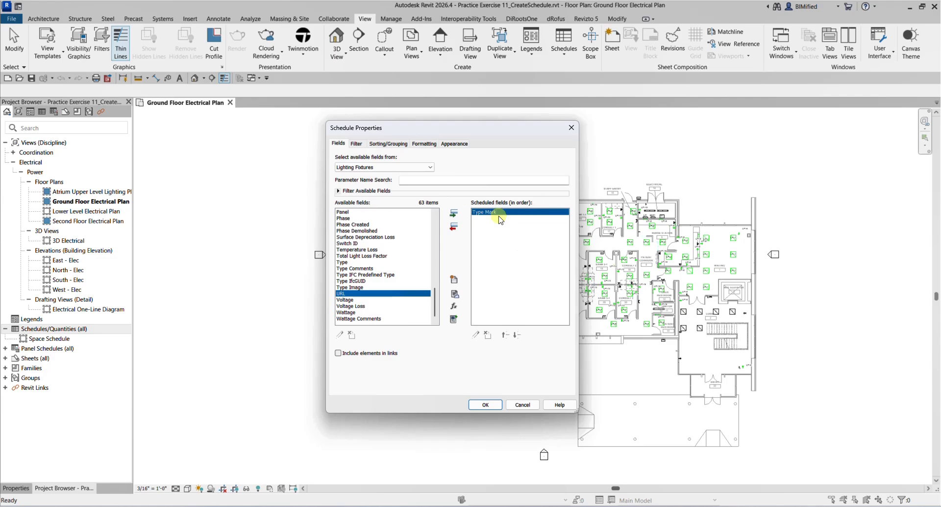
{"action": "scroll", "coordinate": [376, 283], "scroll_direction": "up", "scroll_amount": 8}
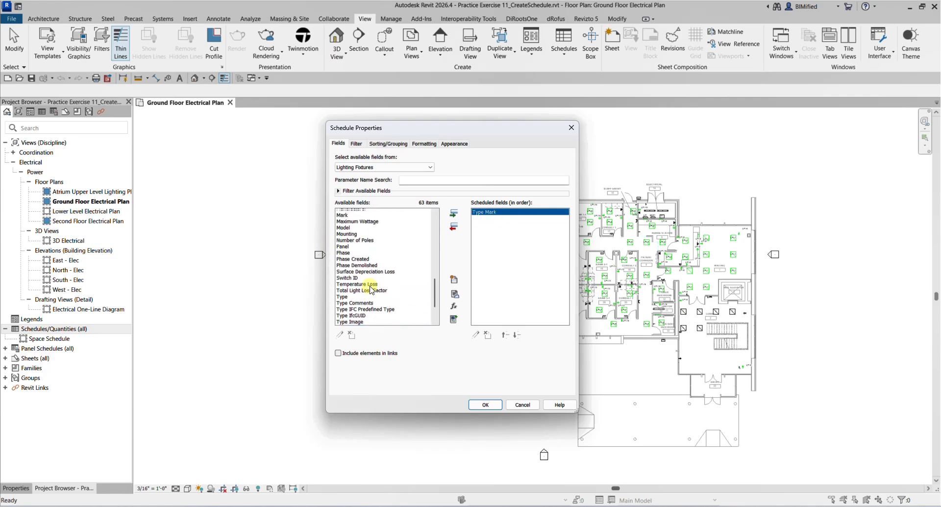
{"action": "scroll", "coordinate": [375, 279], "scroll_direction": "up", "scroll_amount": 2}
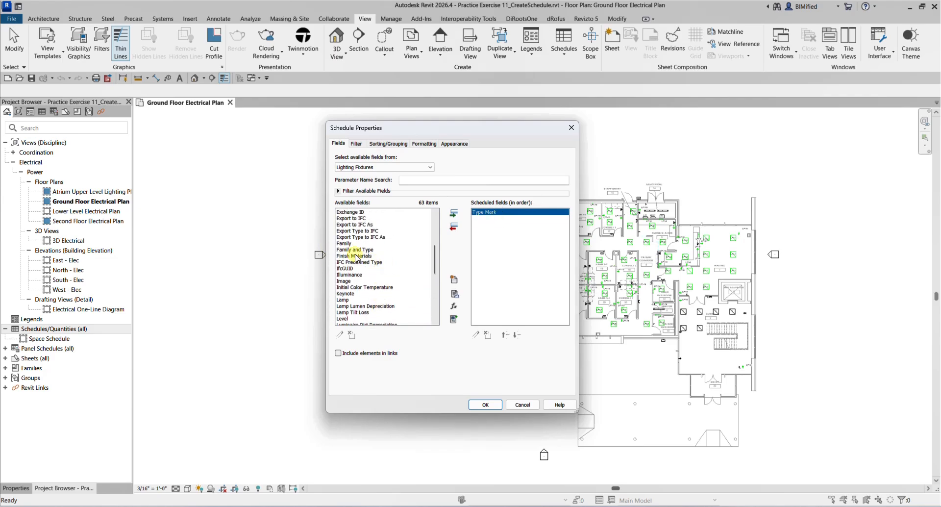
{"action": "double_click", "coordinate": [362, 249]}
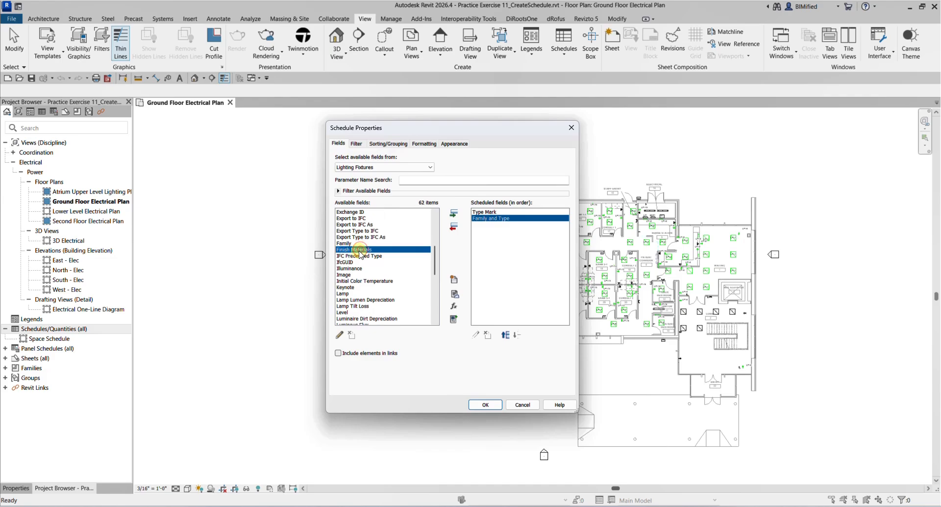
Add the Voltage and Number of Poles fields to the scheduled fields.
{"action": "scroll", "coordinate": [377, 294], "scroll_direction": "down", "scroll_amount": 10}
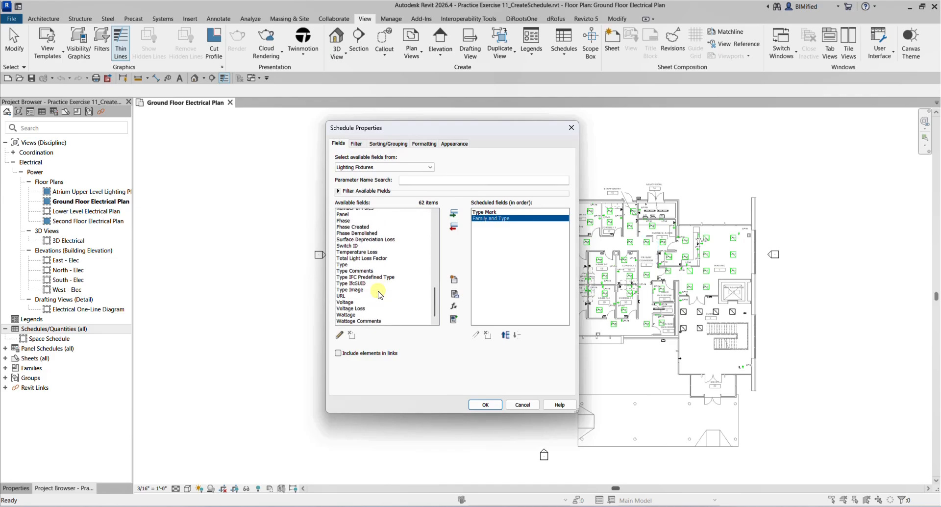
{"action": "double_click", "coordinate": [349, 300]}
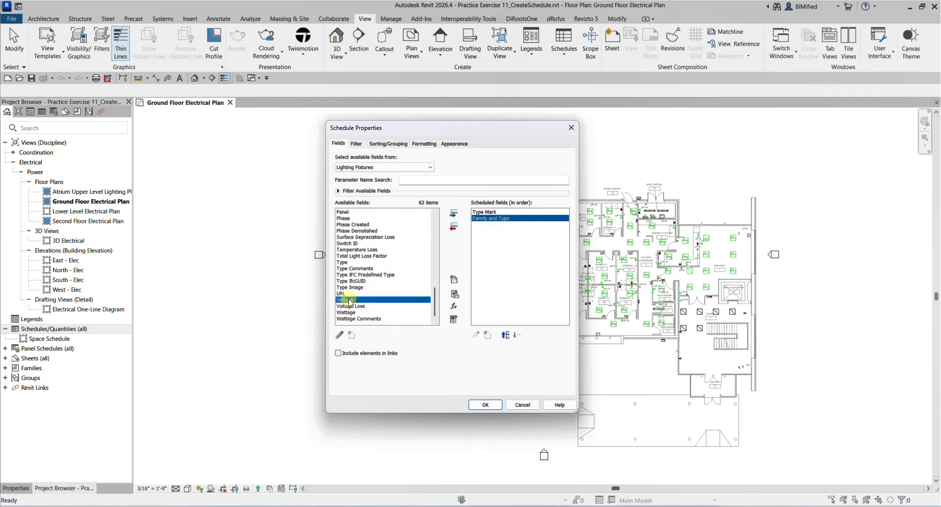
{"action": "scroll", "coordinate": [382, 292], "scroll_direction": "up", "scroll_amount": 2}
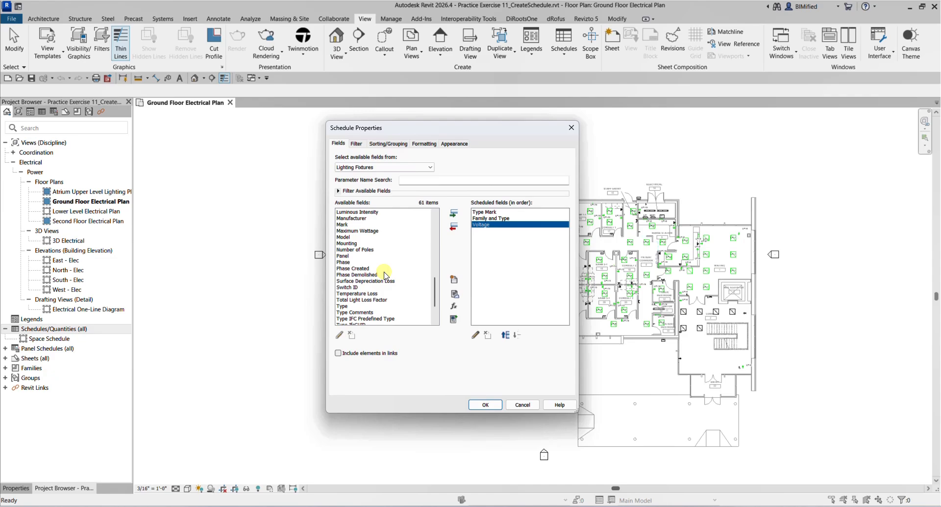
{"action": "double_click", "coordinate": [357, 250]}
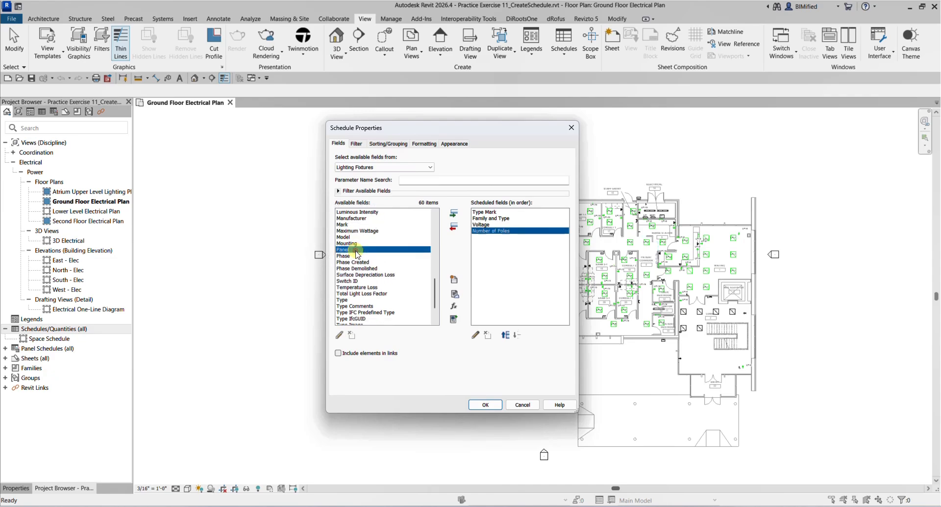
Add the Lamp and Maximum Wattage fields after Number of Poles in the scheduled fields.
{"action": "left_click", "coordinate": [349, 256]}
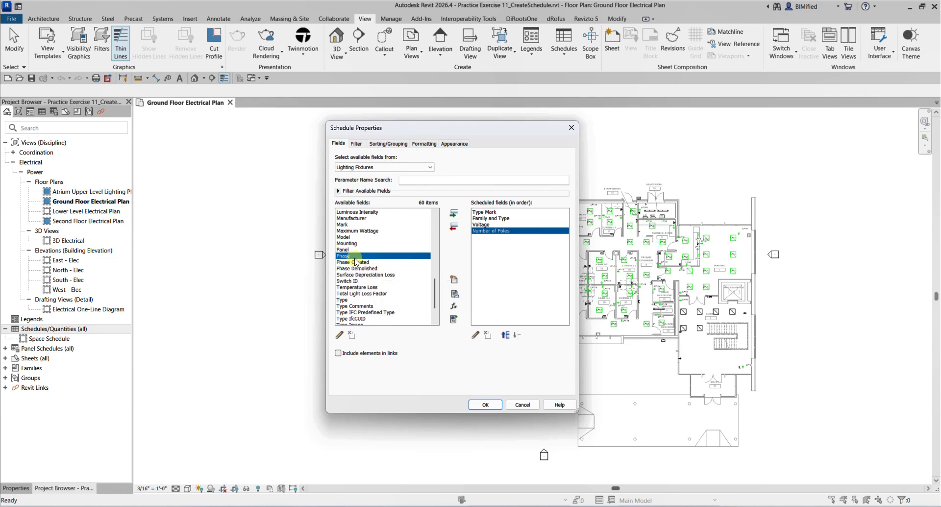
{"action": "scroll", "coordinate": [349, 231], "scroll_direction": "up", "scroll_amount": 1}
{"action": "scroll", "coordinate": [349, 214], "scroll_direction": "up", "scroll_amount": 1}
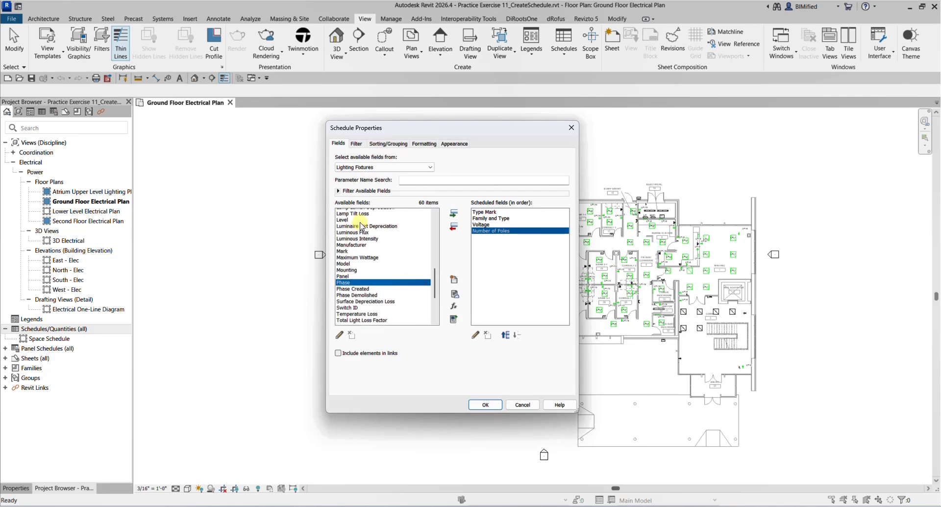
{"action": "left_click", "coordinate": [346, 211]}
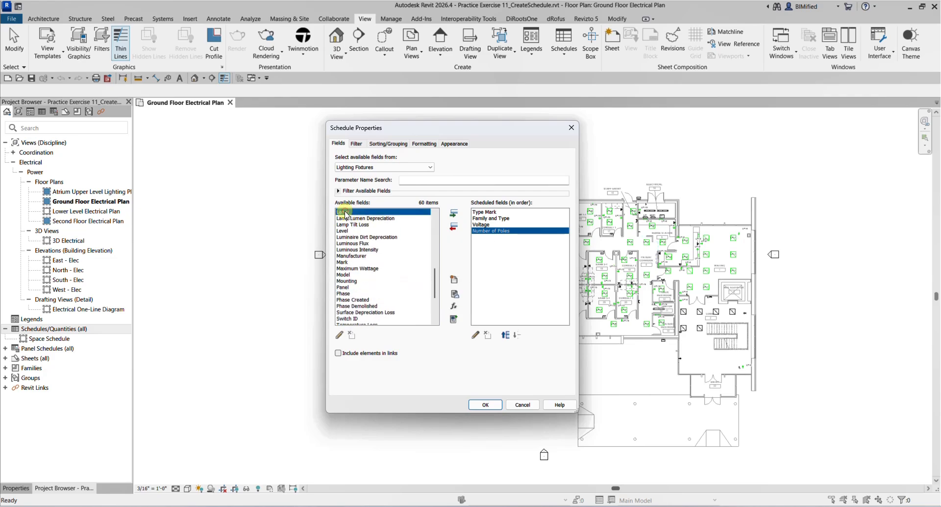
{"action": "left_click", "coordinate": [454, 216]}
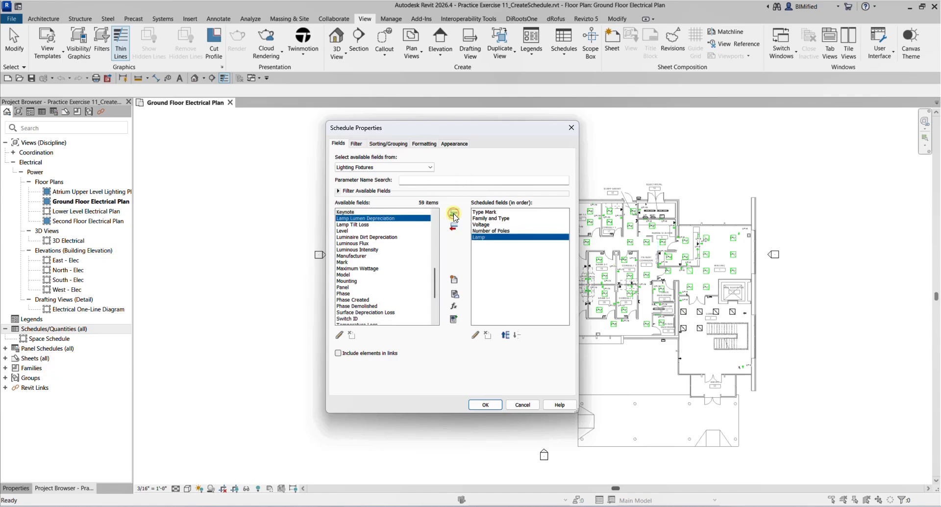
{"action": "left_click", "coordinate": [491, 240]}
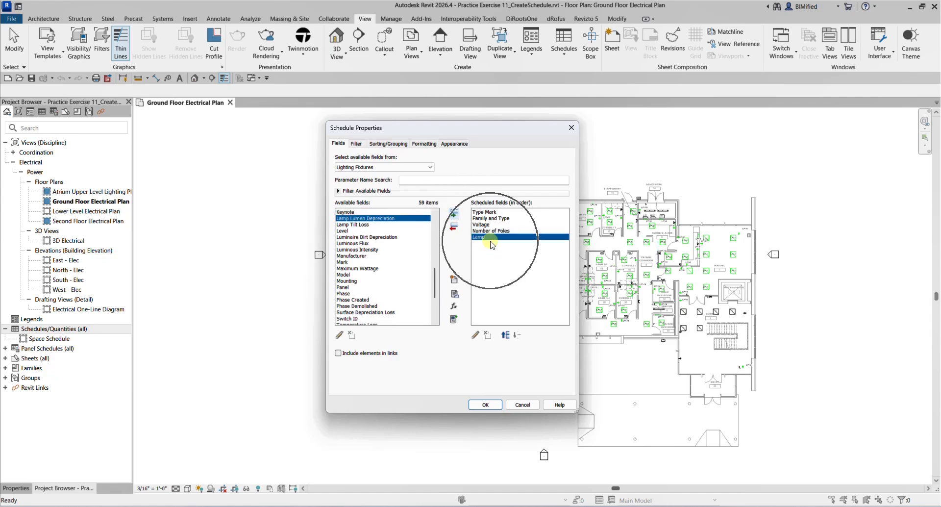
{"action": "left_click", "coordinate": [367, 269]}
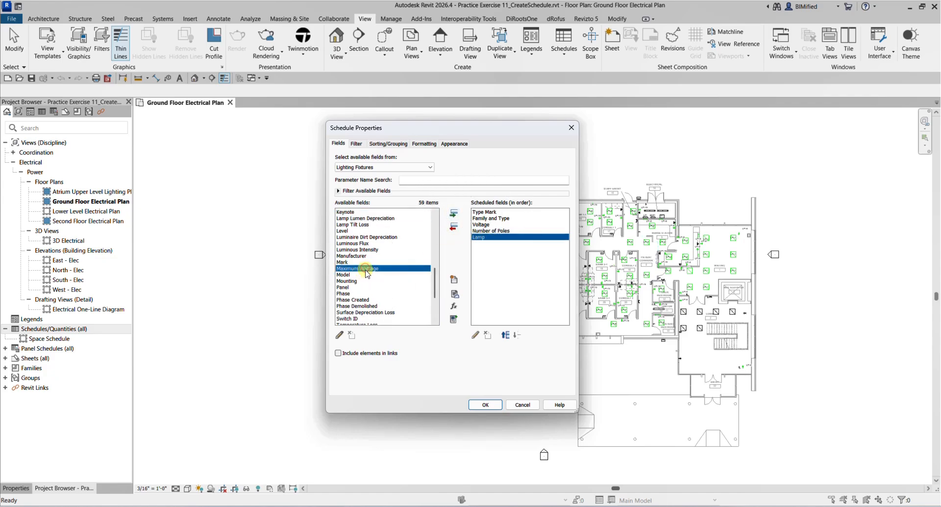
{"action": "left_click", "coordinate": [454, 215]}
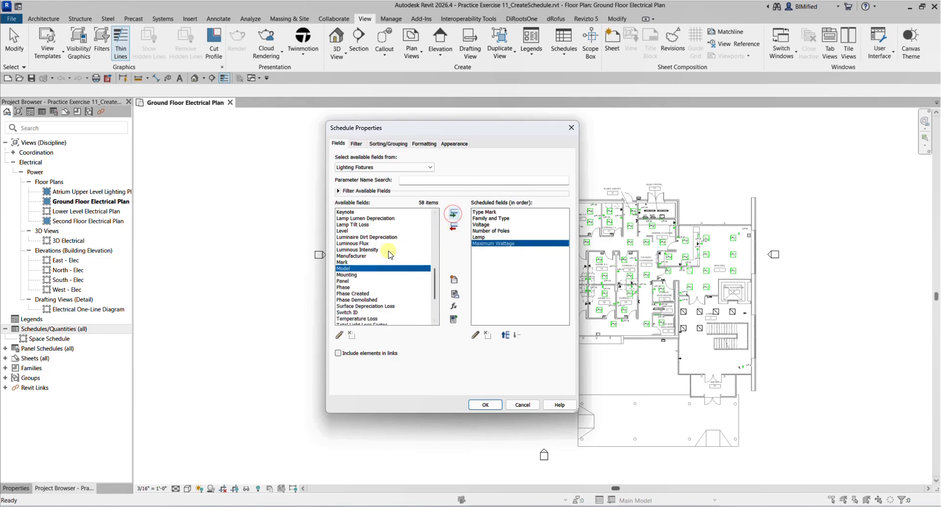
Add the Manufacturer and Model fields after Maximum Wattage in the scheduled fields.
{"action": "left_click", "coordinate": [361, 256]}
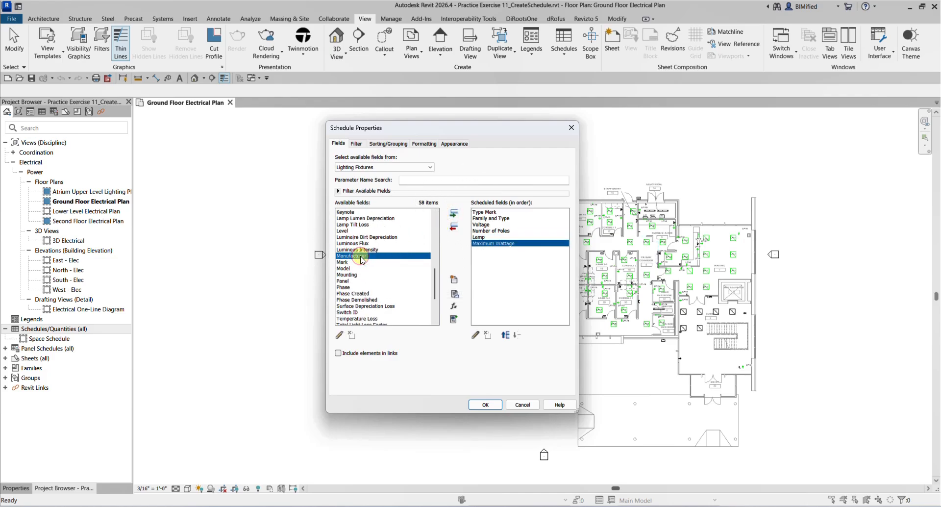
{"action": "double_click", "coordinate": [362, 256]}
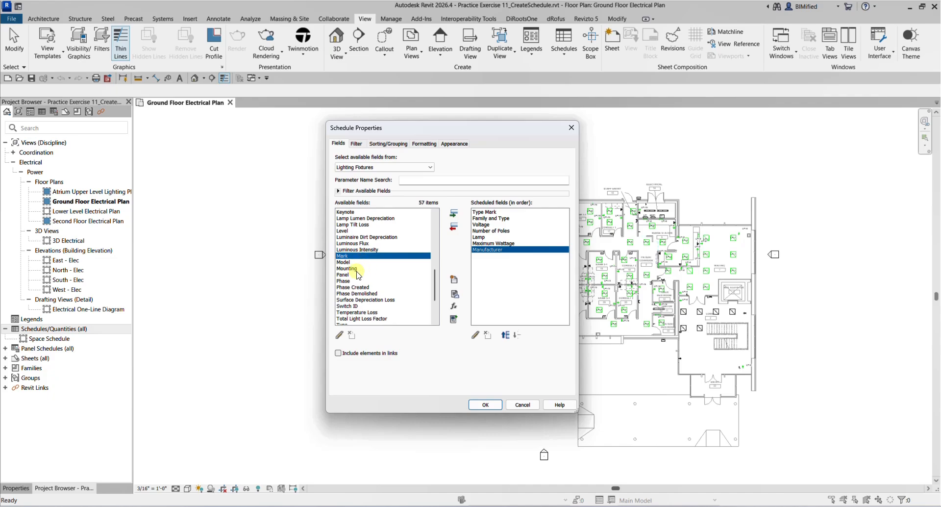
{"action": "left_click", "coordinate": [345, 263]}
{"action": "double_click", "coordinate": [344, 262]}
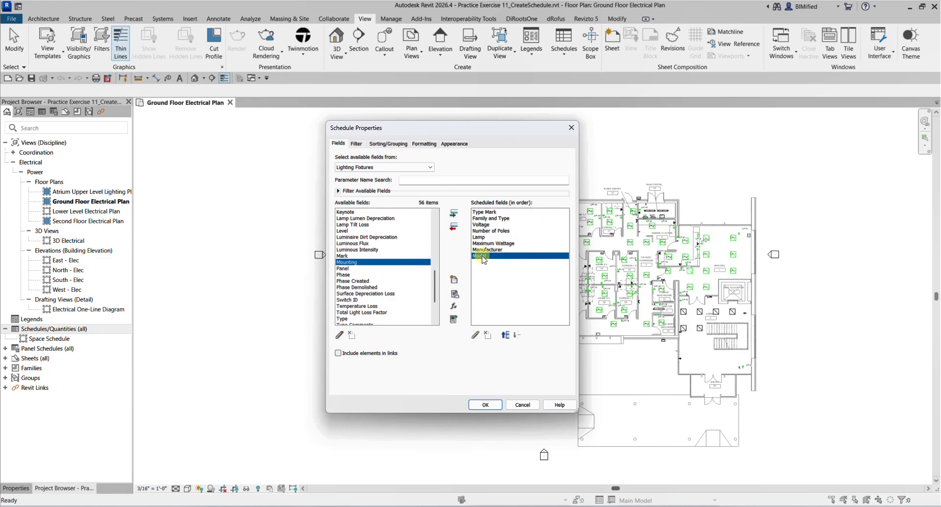
Reorder the scheduled fields so that Model sits between Maximum Wattage and Manufacturer.
{"action": "left_click", "coordinate": [506, 335]}
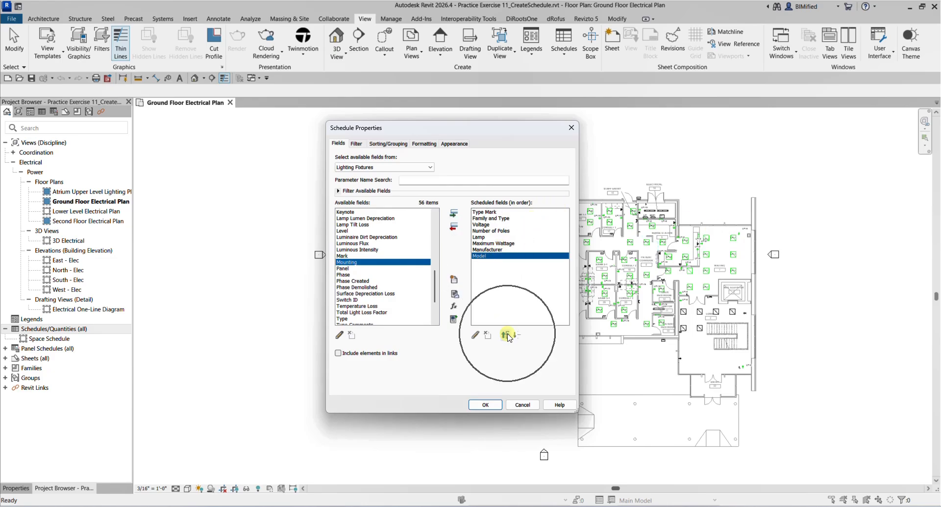
{"action": "left_click", "coordinate": [507, 334]}
{"action": "left_click", "coordinate": [506, 335]}
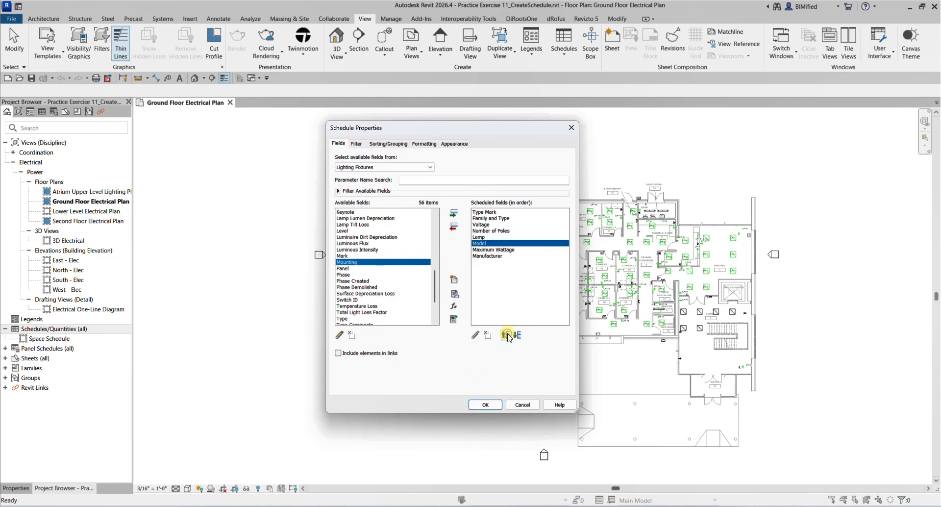
{"action": "left_click", "coordinate": [507, 335]}
{"action": "left_click", "coordinate": [517, 335]}
{"action": "left_click", "coordinate": [518, 335]}
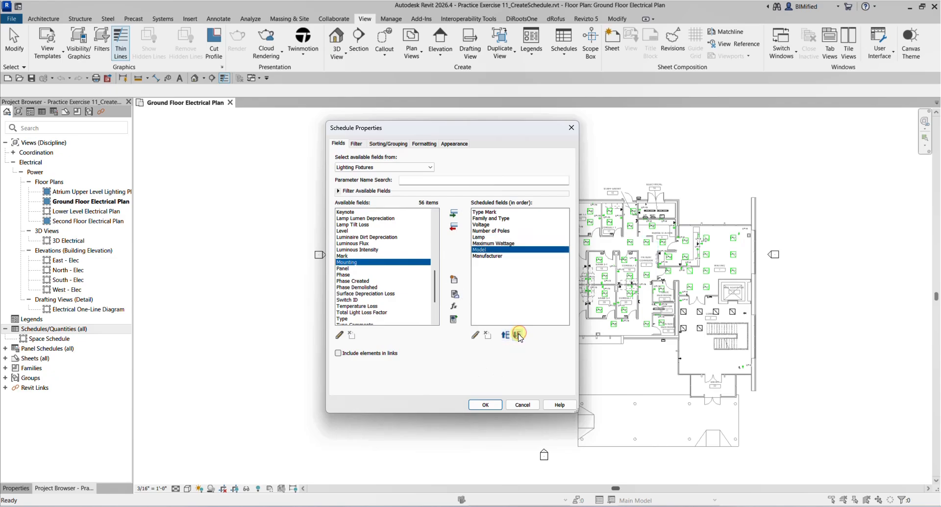
{"action": "left_click", "coordinate": [518, 335]}
Move Type Mark below Family and Type, and return it to first place in the scheduled fields.
{"action": "left_click", "coordinate": [485, 211]}
{"action": "left_click", "coordinate": [518, 336]}
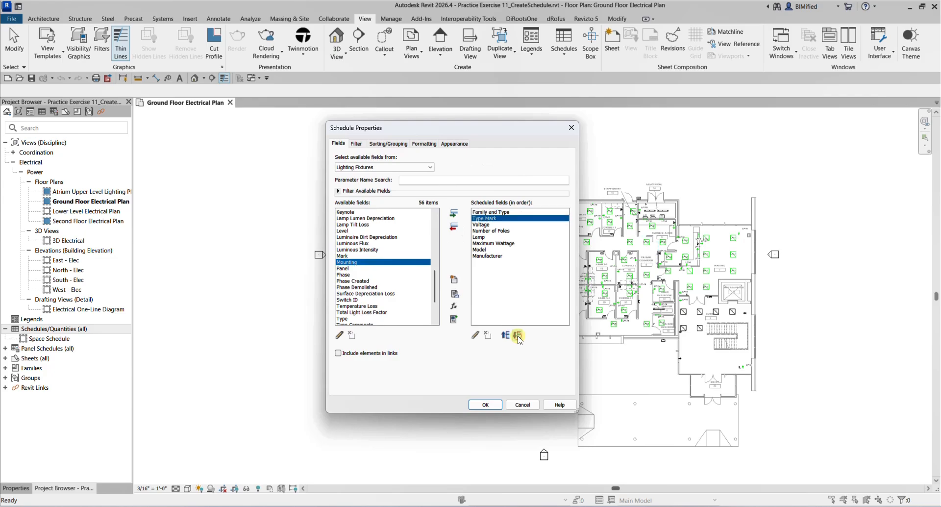
{"action": "left_click", "coordinate": [506, 335]}
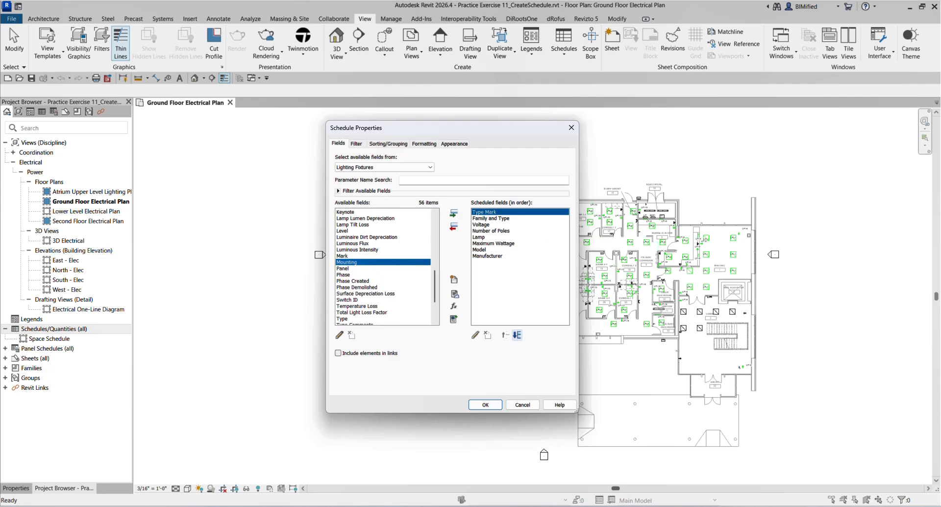
Accept the field selection and generate the Lighting Fixture Schedule.
{"action": "left_click", "coordinate": [492, 403]}
{"action": "left_click", "coordinate": [491, 406]}
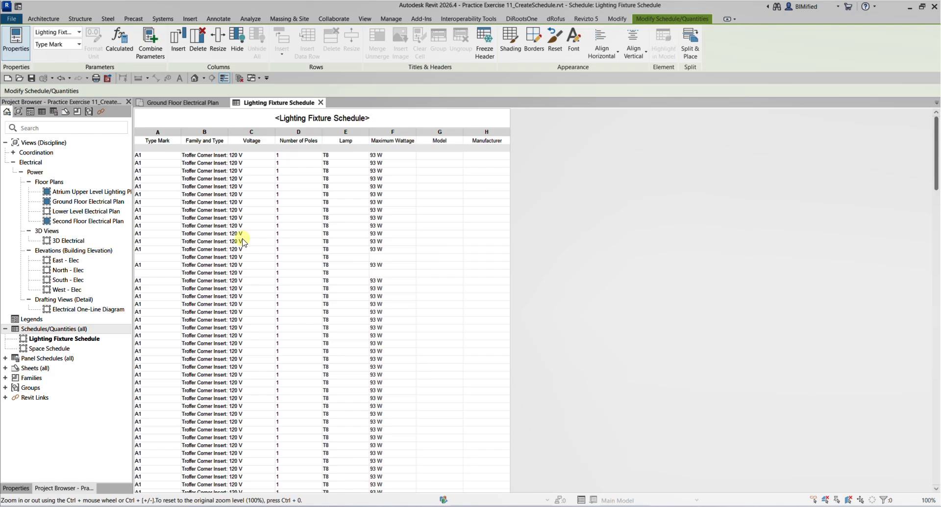
Examine the Type Mark and Family and Type entries throughout the itemized lighting fixture rows.
{"action": "left_click", "coordinate": [202, 156]}
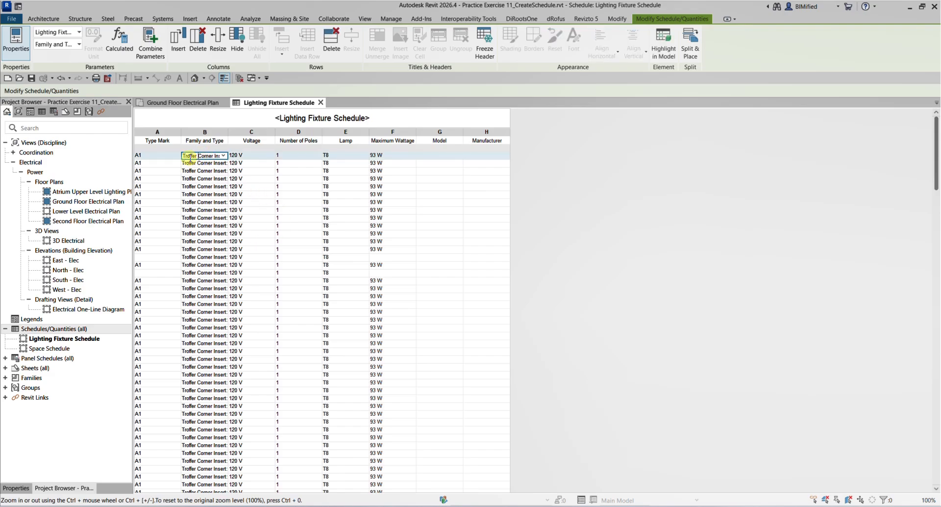
{"action": "left_click", "coordinate": [167, 156]}
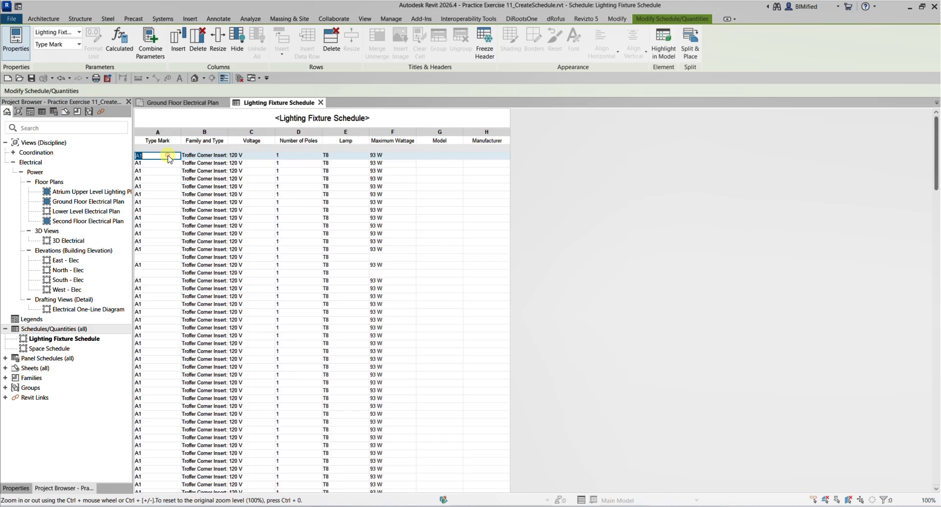
{"action": "left_click", "coordinate": [202, 156]}
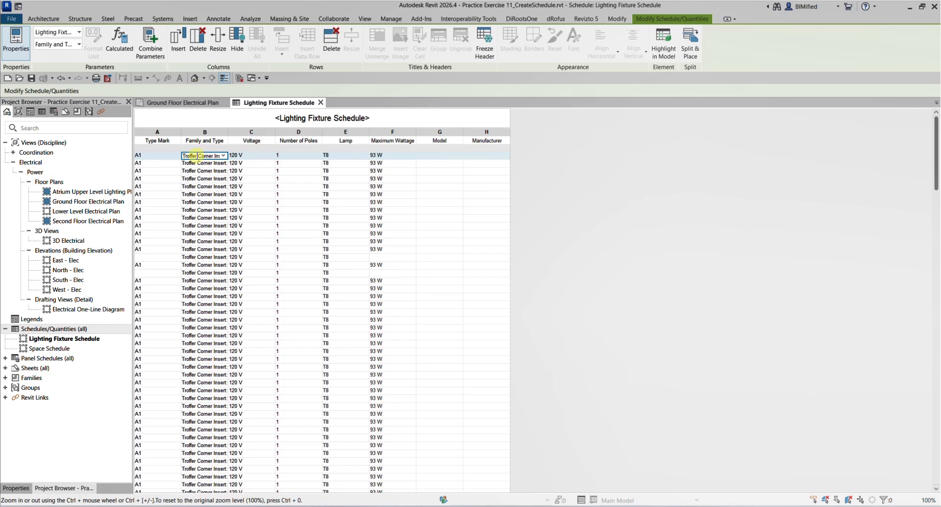
{"action": "left_click", "coordinate": [211, 195]}
{"action": "left_click", "coordinate": [210, 178]}
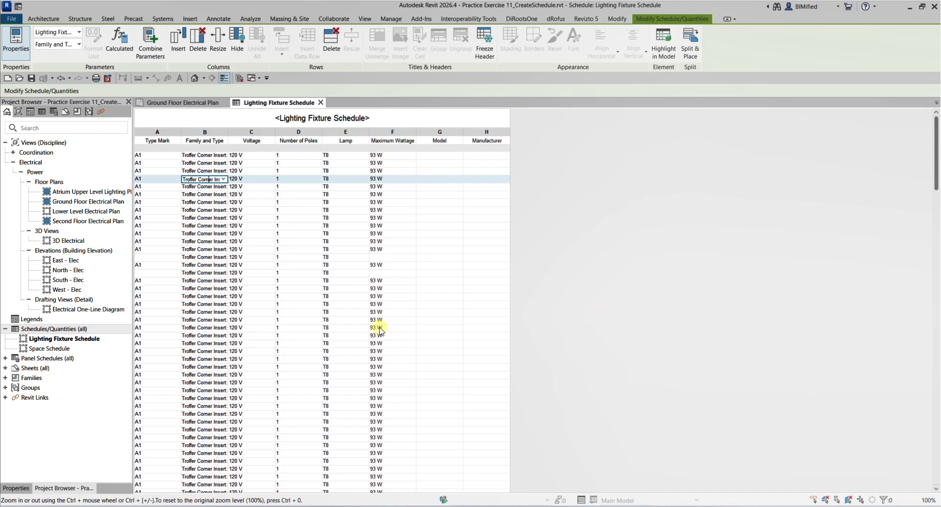
{"action": "scroll", "coordinate": [265, 320], "scroll_direction": "down", "scroll_amount": 10}
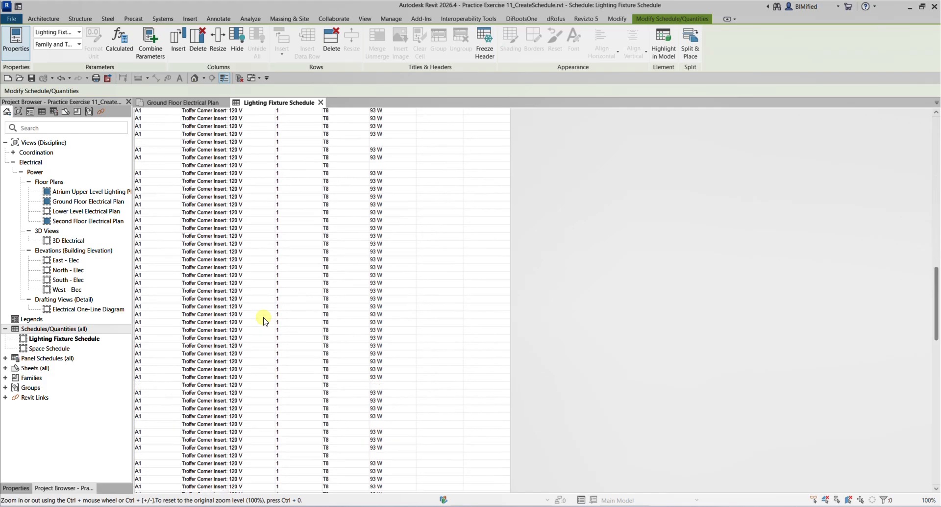
{"action": "scroll", "coordinate": [265, 320], "scroll_direction": "down", "scroll_amount": 8}
{"action": "scroll", "coordinate": [273, 330], "scroll_direction": "up", "scroll_amount": 12}
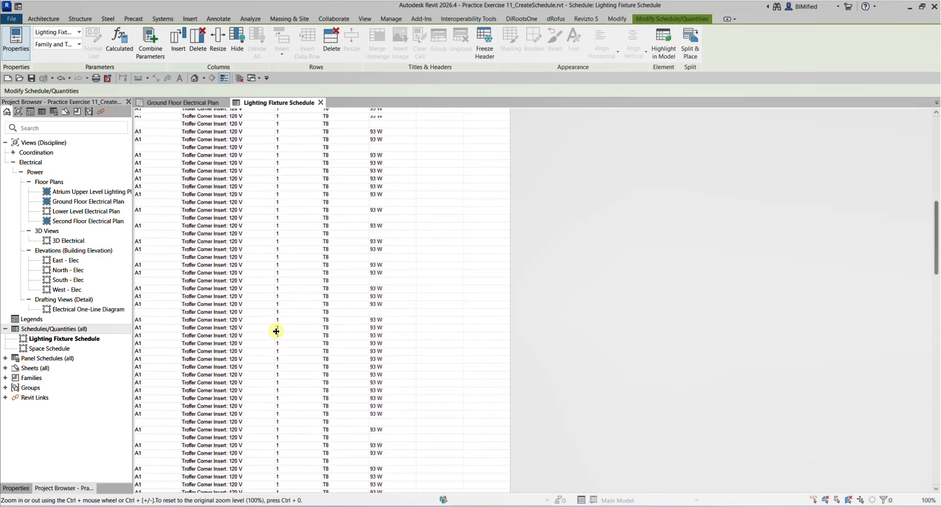
{"action": "scroll", "coordinate": [277, 331], "scroll_direction": "up", "scroll_amount": 6}
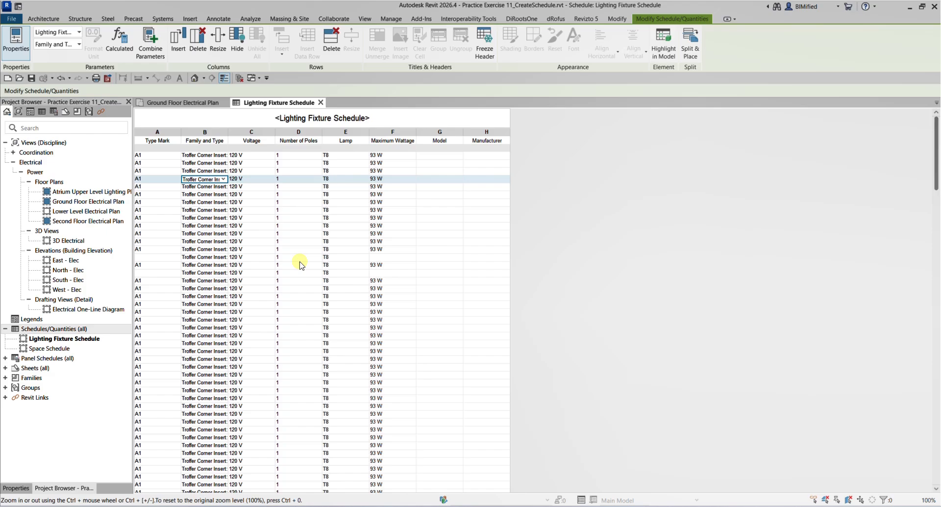
Open the lighting fixture schedule's properties and review its fields, filter, sorting/grouping, formatting and appearance settings.
{"action": "left_click", "coordinate": [16, 488]}
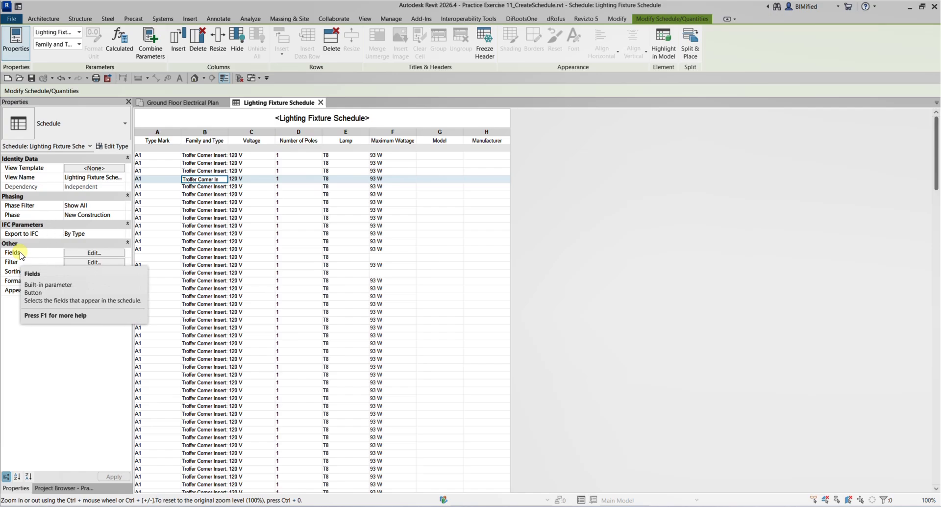
{"action": "left_click", "coordinate": [16, 265]}
{"action": "left_click", "coordinate": [16, 273]}
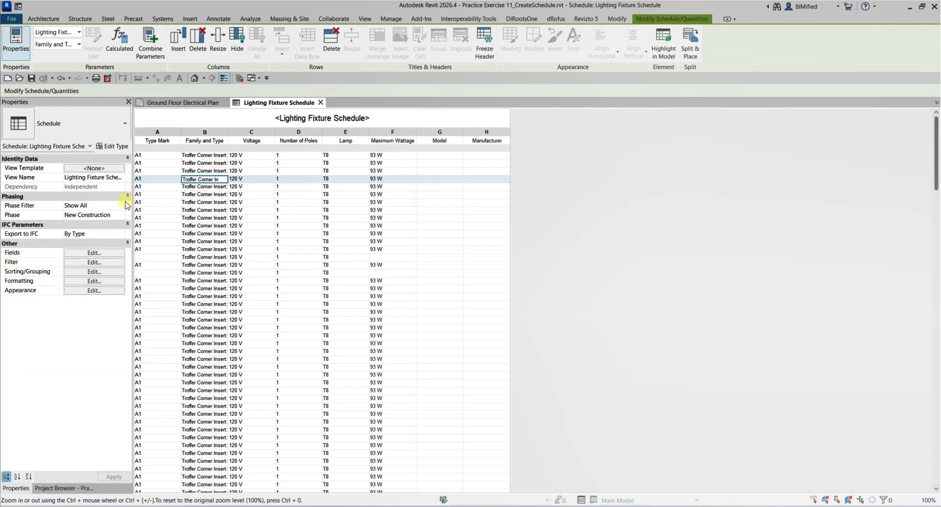
{"action": "left_click", "coordinate": [19, 271]}
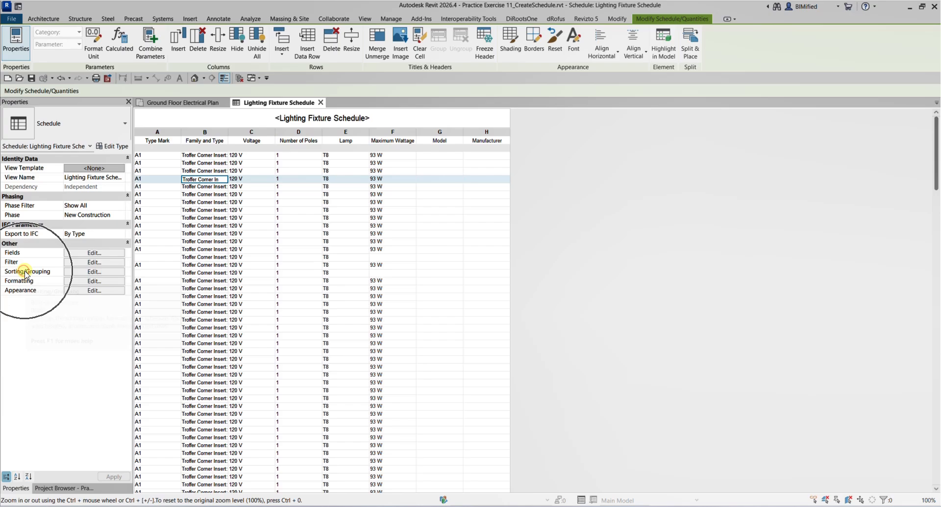
{"action": "left_click", "coordinate": [93, 272]}
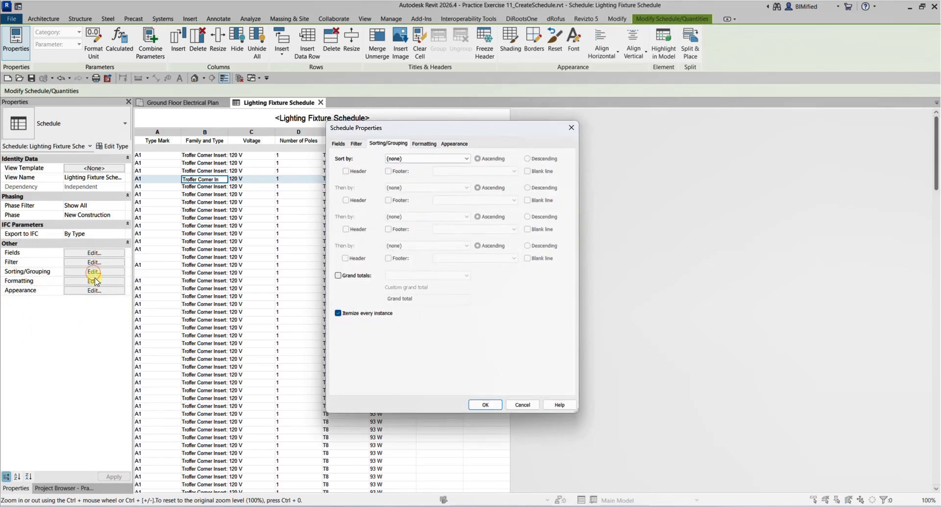
{"action": "left_click", "coordinate": [338, 144]}
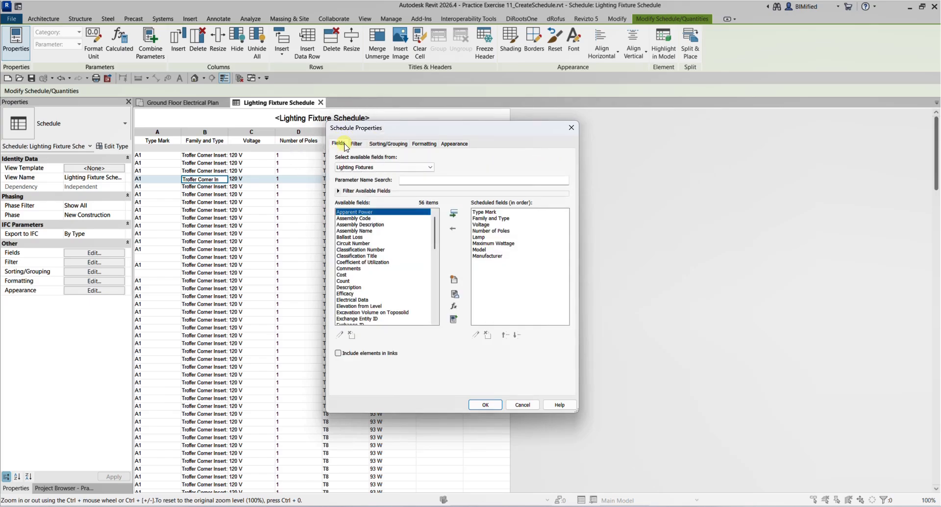
{"action": "left_click", "coordinate": [357, 144]}
{"action": "left_click", "coordinate": [396, 145]}
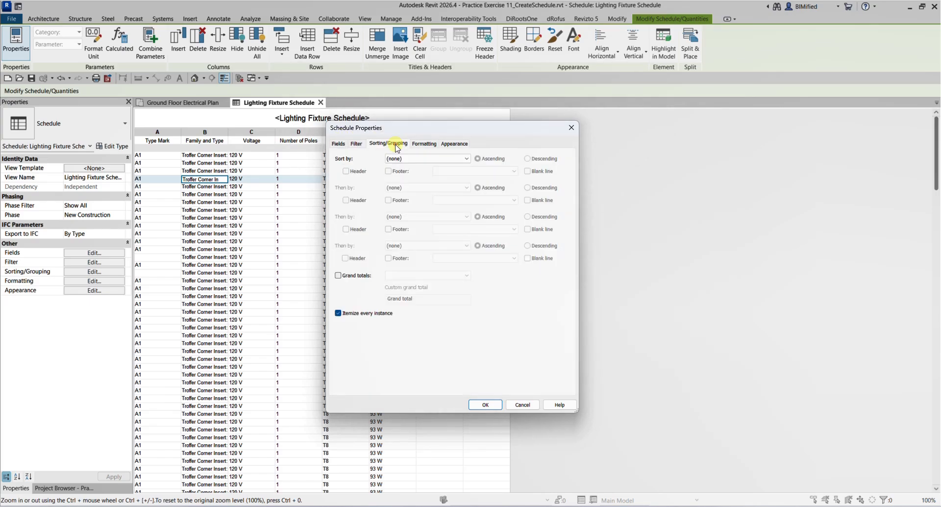
{"action": "left_click", "coordinate": [423, 143]}
{"action": "left_click", "coordinate": [460, 144]}
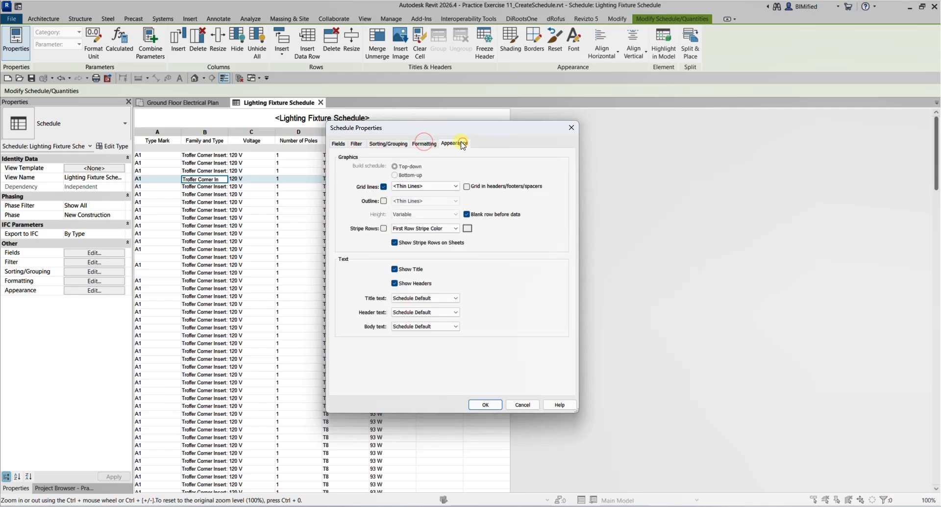
Sort the schedule by Type Mark in ascending order, turn off Itemize every instance, and apply the settings.
{"action": "left_click", "coordinate": [387, 143]}
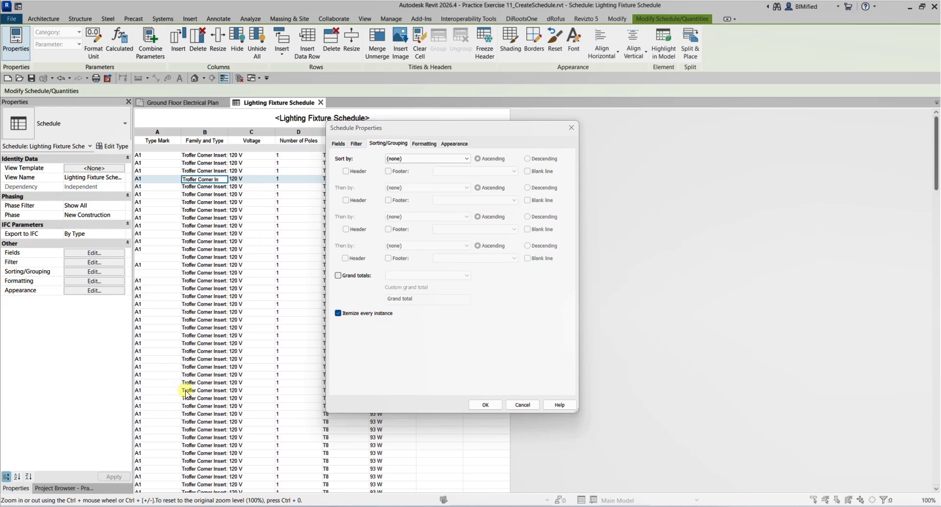
{"action": "left_click", "coordinate": [410, 160]}
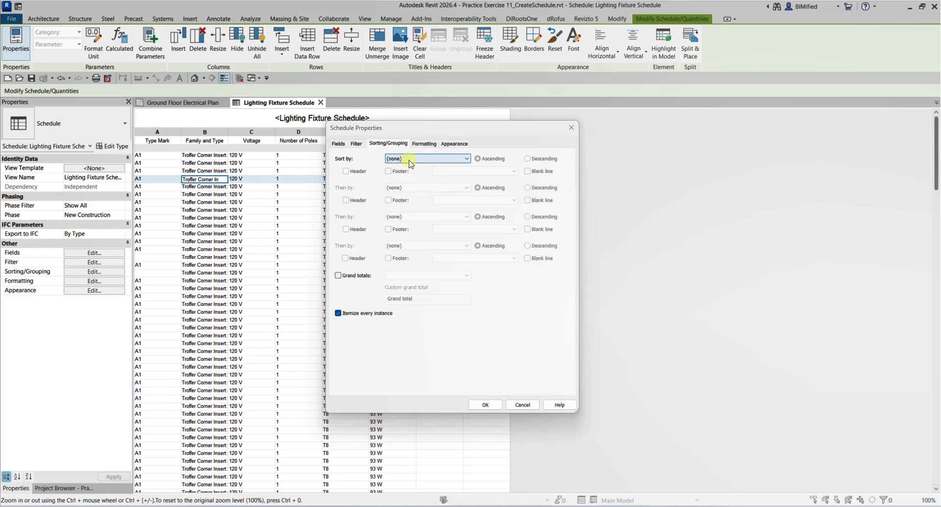
{"action": "left_click", "coordinate": [410, 159]}
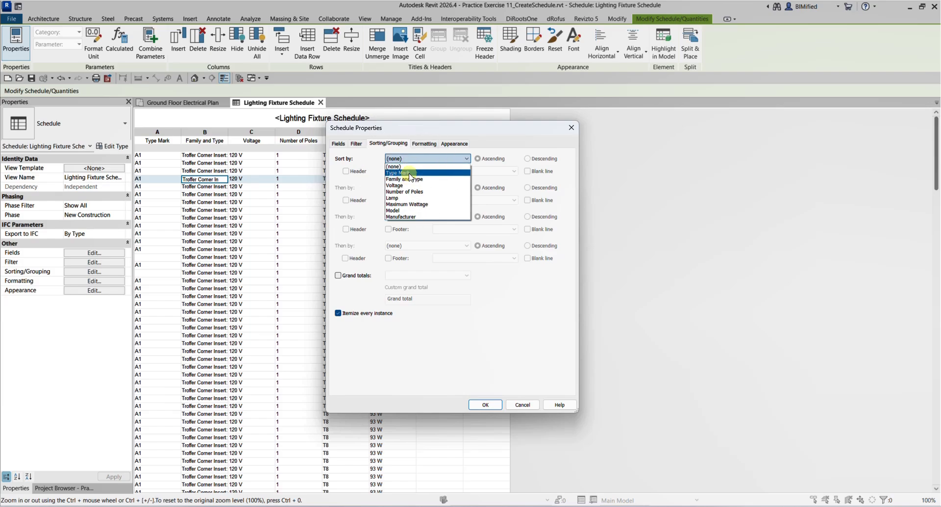
{"action": "left_click", "coordinate": [409, 173]}
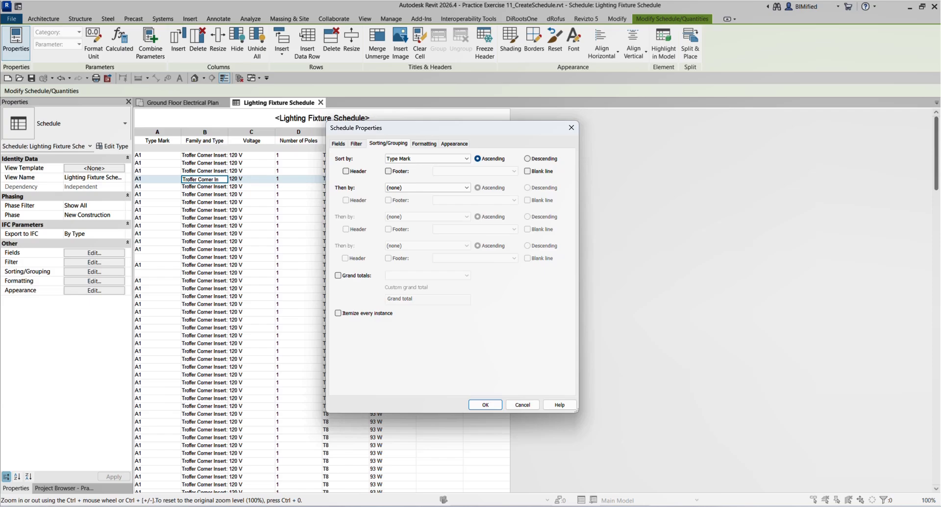
{"action": "left_click", "coordinate": [487, 405]}
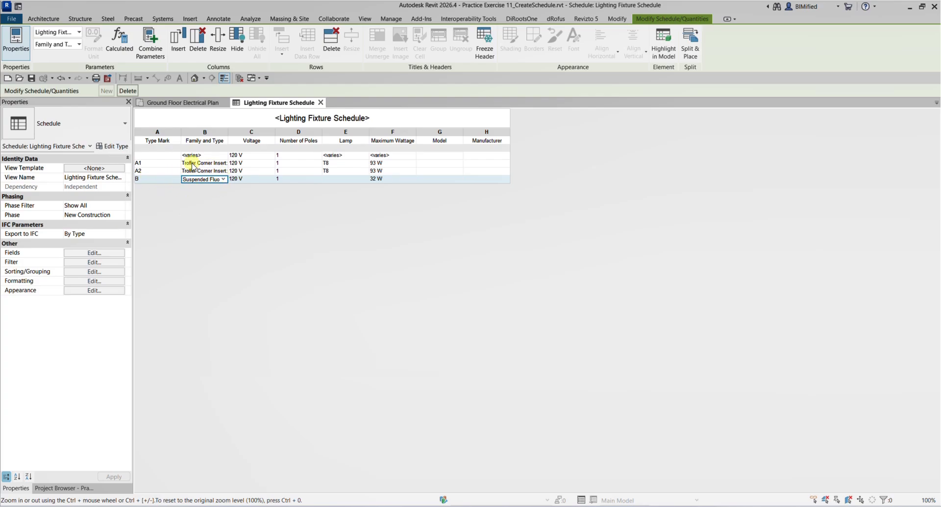
Check the Type Mark entries of the grouped fixture rows in the schedule.
{"action": "left_click", "coordinate": [152, 163]}
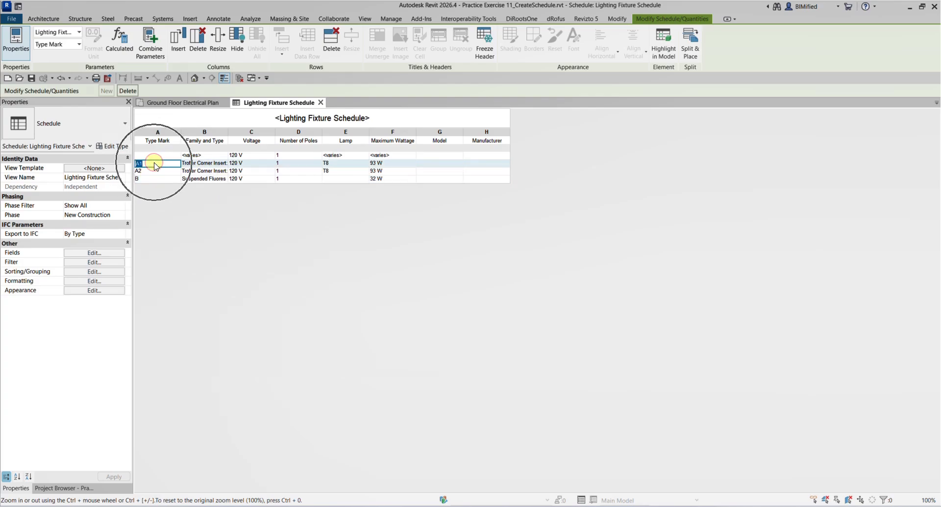
{"action": "left_click", "coordinate": [152, 171]}
{"action": "left_click", "coordinate": [153, 179]}
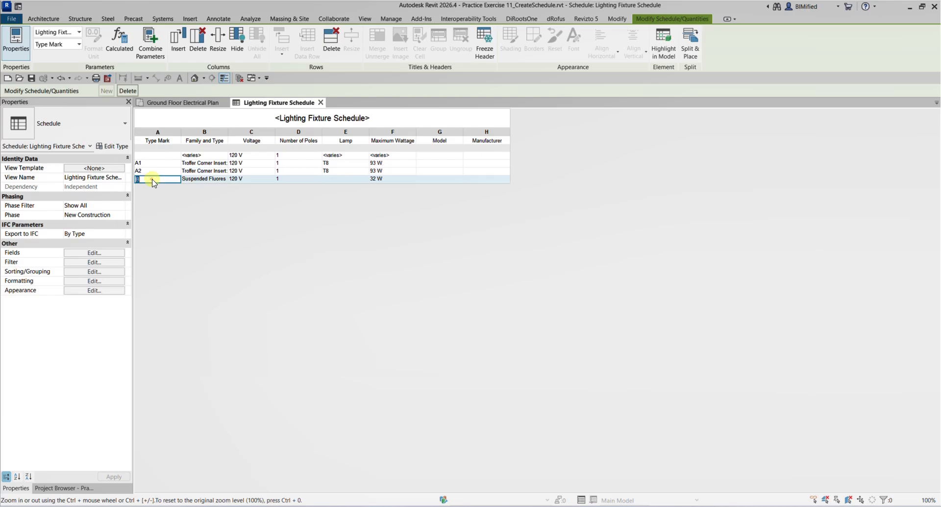
{"action": "left_click", "coordinate": [158, 163]}
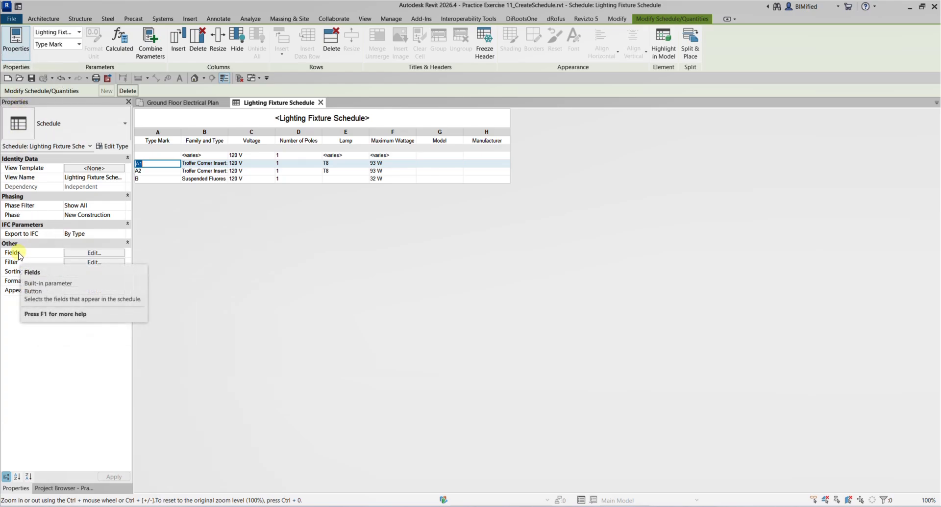
Add the Count field after Manufacturer in the schedule's fields and apply the change.
{"action": "left_click", "coordinate": [84, 254]}
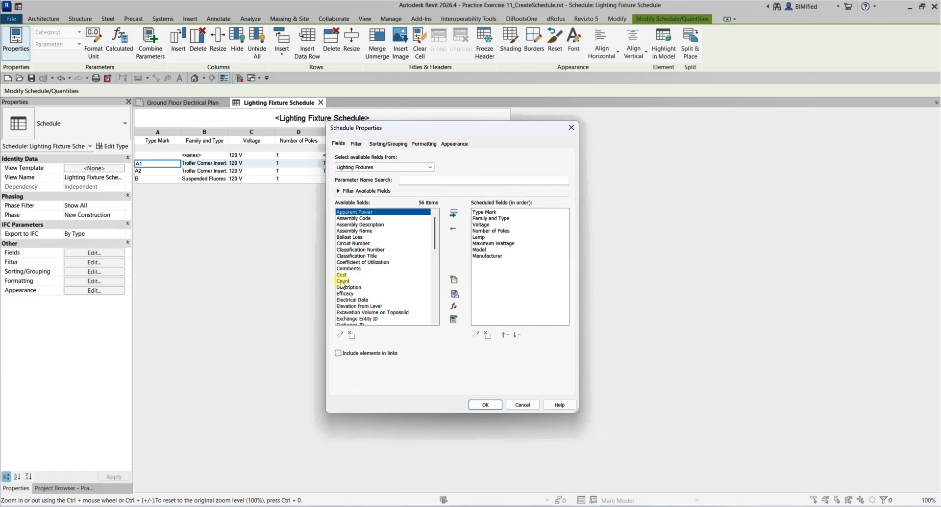
{"action": "left_click", "coordinate": [342, 281]}
{"action": "double_click", "coordinate": [342, 281]}
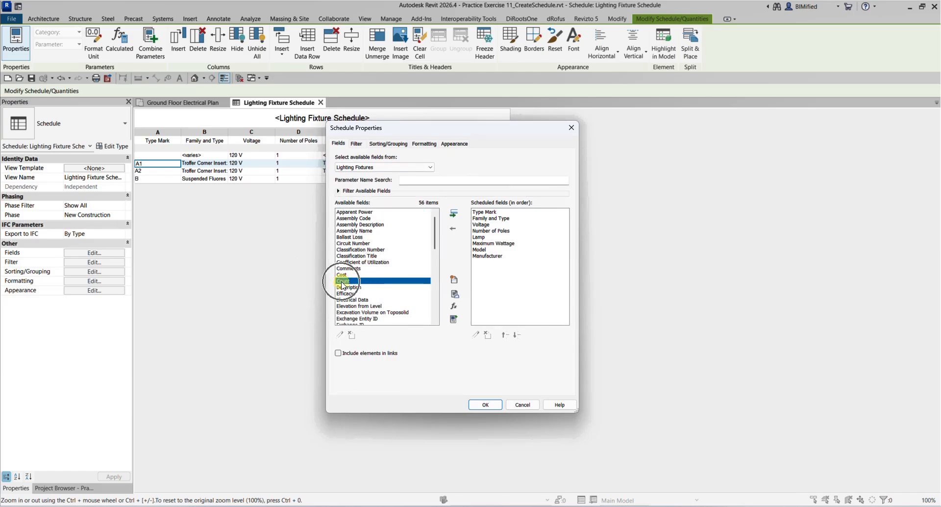
{"action": "left_click", "coordinate": [499, 265]}
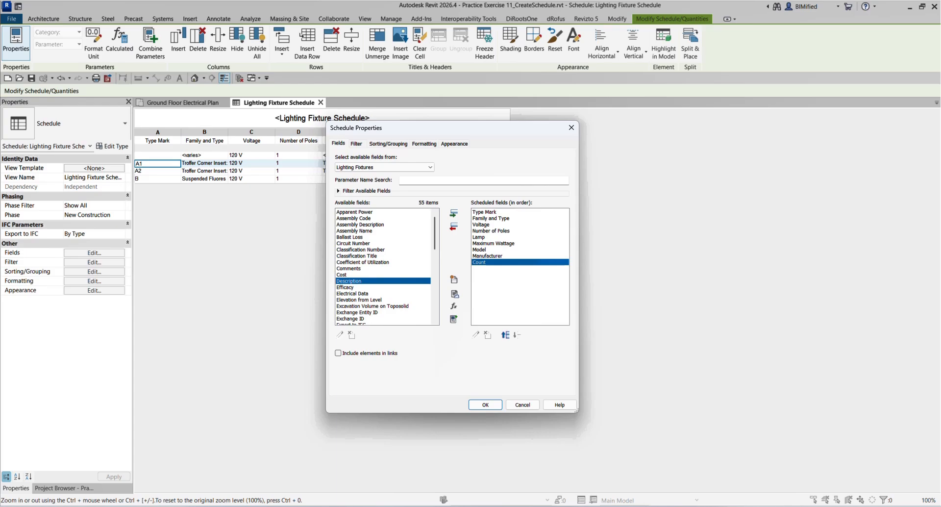
{"action": "left_click", "coordinate": [485, 405]}
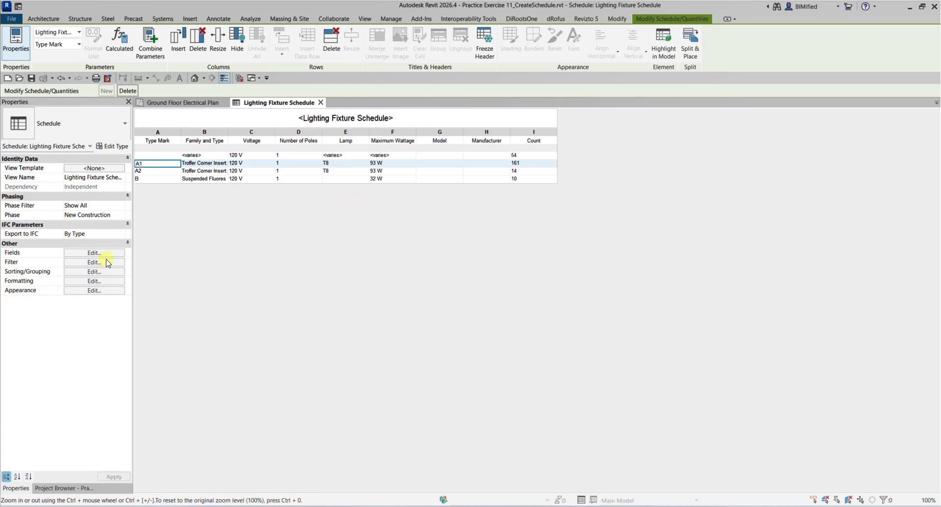
Turn on grand totals for the schedule with title, count, and totals, and apply the sorting/grouping settings.
{"action": "left_click", "coordinate": [79, 273]}
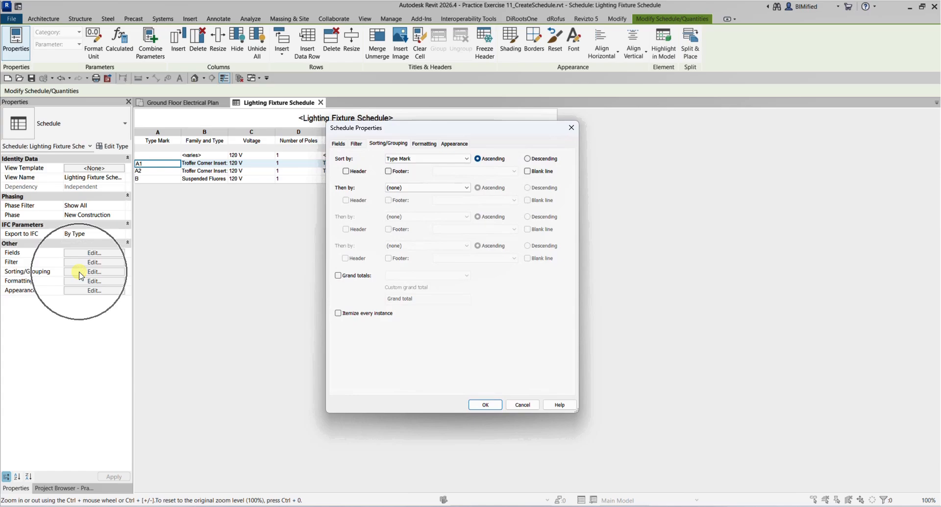
{"action": "left_click", "coordinate": [338, 276]}
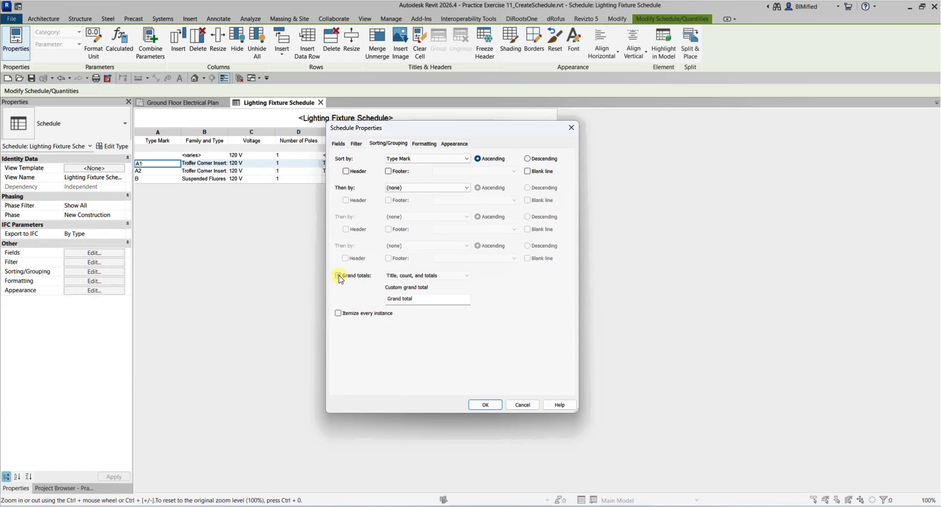
{"action": "left_click", "coordinate": [418, 277]}
{"action": "left_click", "coordinate": [485, 405]}
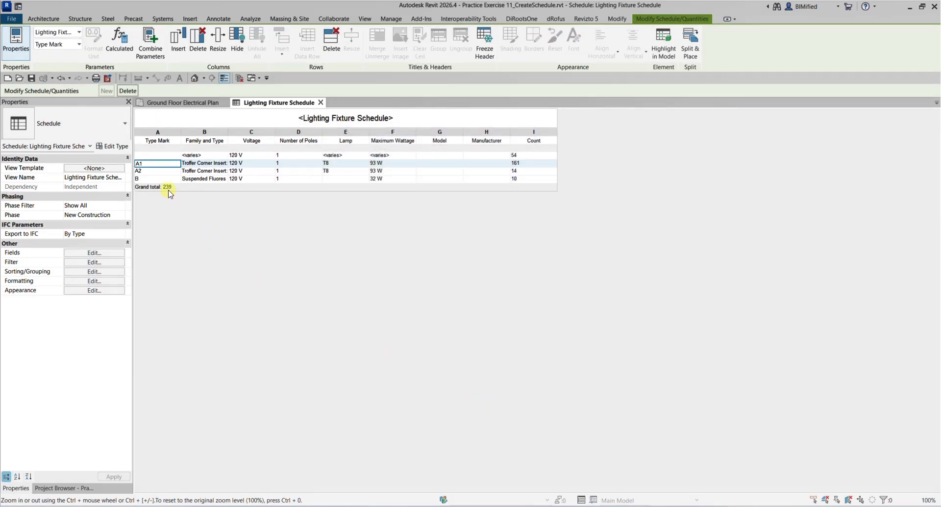
{"action": "left_click", "coordinate": [170, 191]}
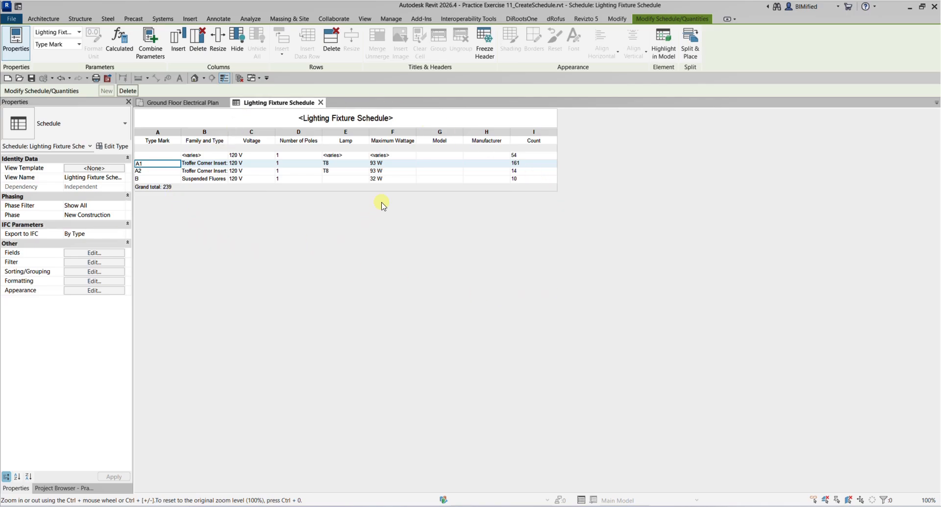
{"action": "left_click", "coordinate": [64, 488]}
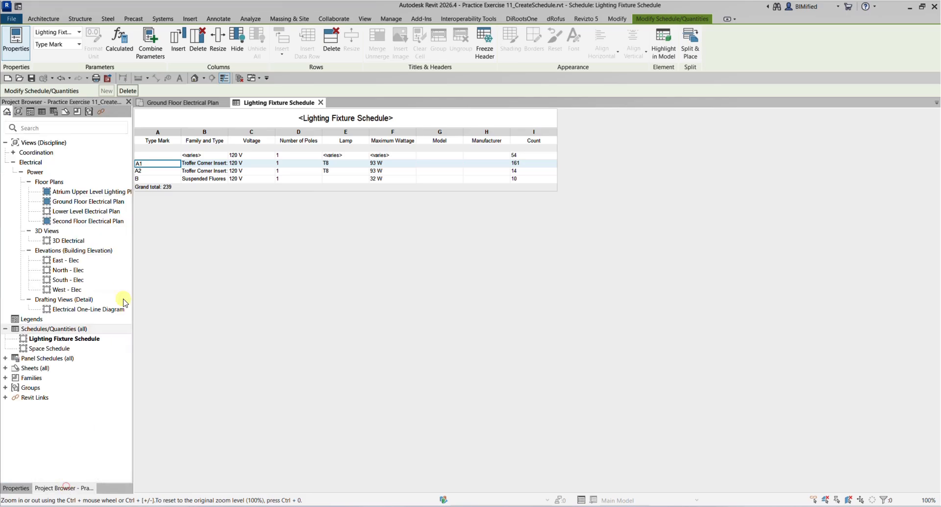
{"action": "key", "text": "ctrl"}
{"action": "key", "text": "ctrl"}
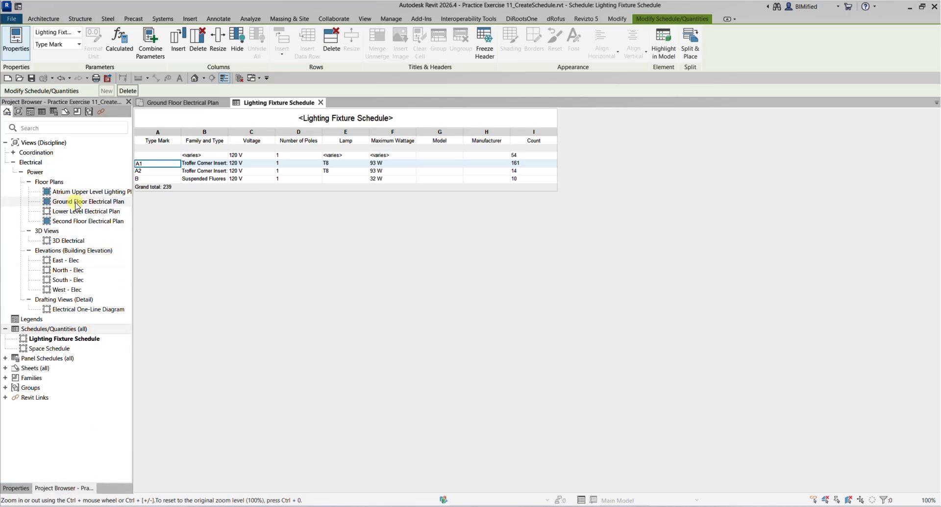
{"action": "left_click", "coordinate": [16, 488]}
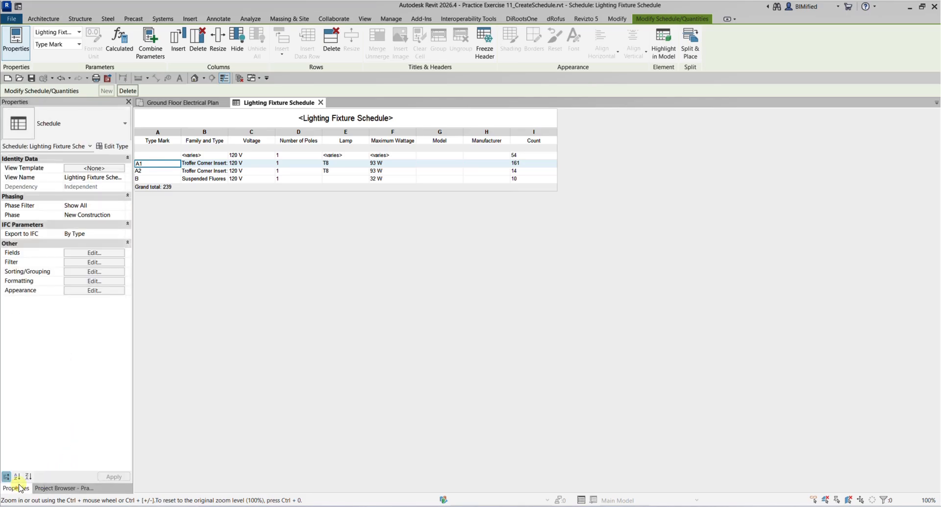
Rename the schedule title to Ground Floor Lighting Fixture Schedule.
{"action": "left_click", "coordinate": [336, 119]}
{"action": "left_click", "coordinate": [336, 119]}
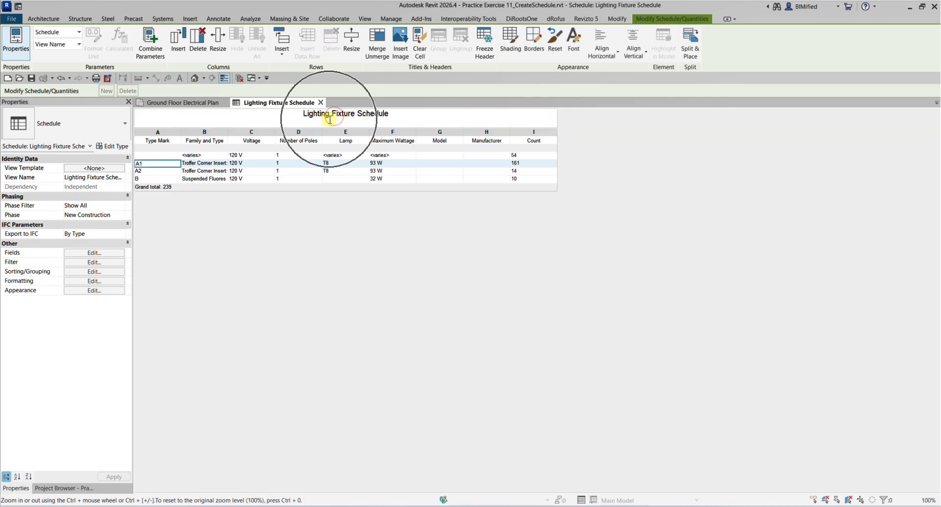
{"action": "left_click", "coordinate": [304, 117]}
{"action": "type", "text": "Gr"}
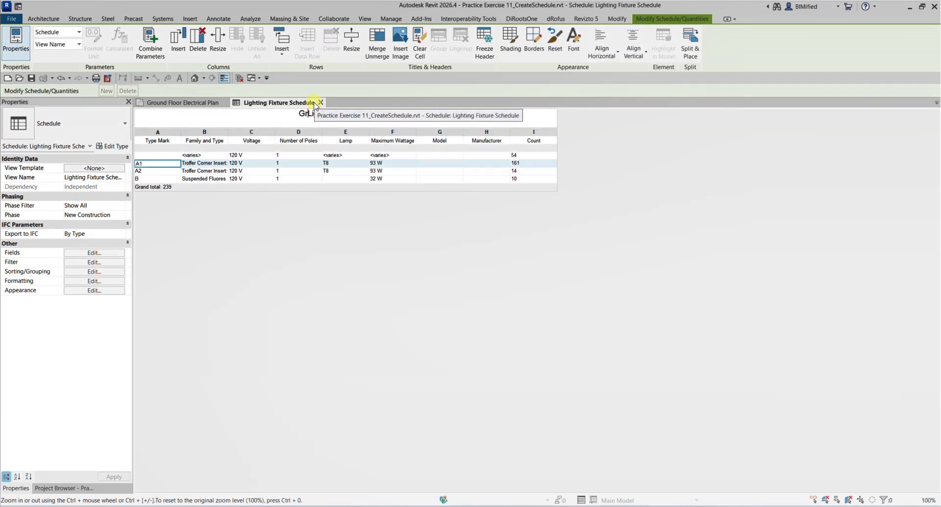
{"action": "type", "text": "ound Floor Lighting Fixture Schedule"}
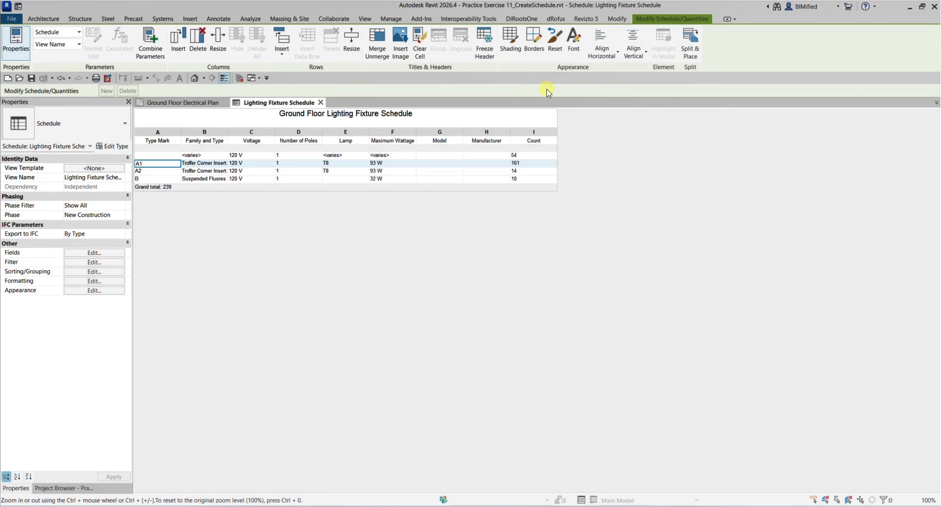
{"action": "left_click", "coordinate": [315, 264]}
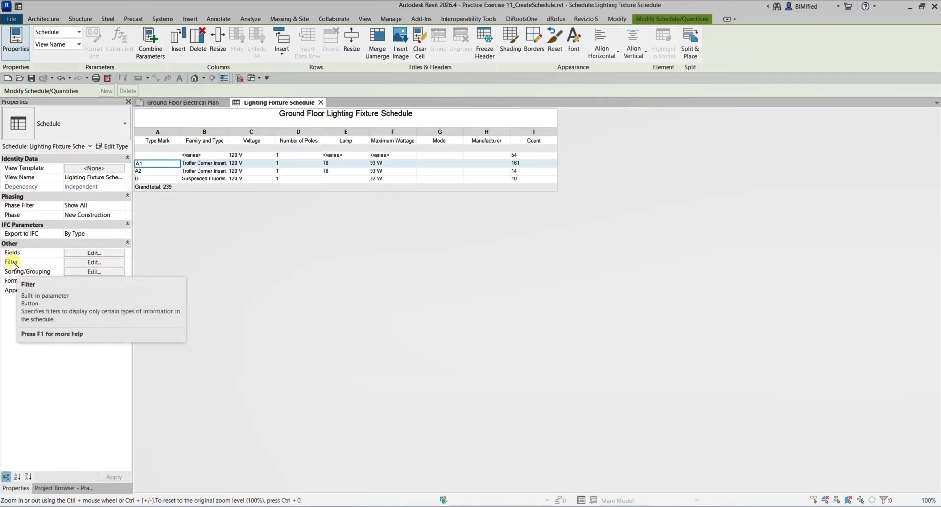
{"action": "left_click", "coordinate": [94, 262]}
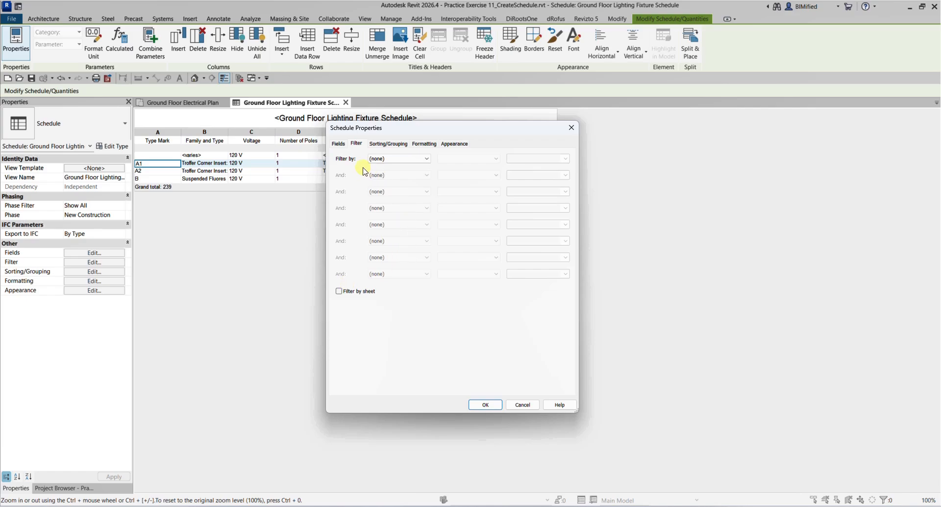
{"action": "left_click", "coordinate": [401, 159]}
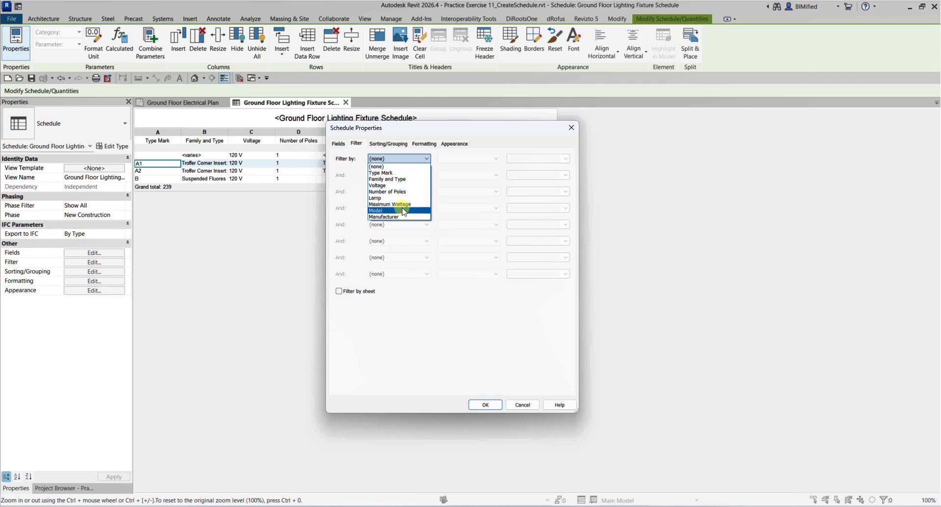
{"action": "left_click", "coordinate": [522, 404]}
{"action": "left_click", "coordinate": [522, 404]}
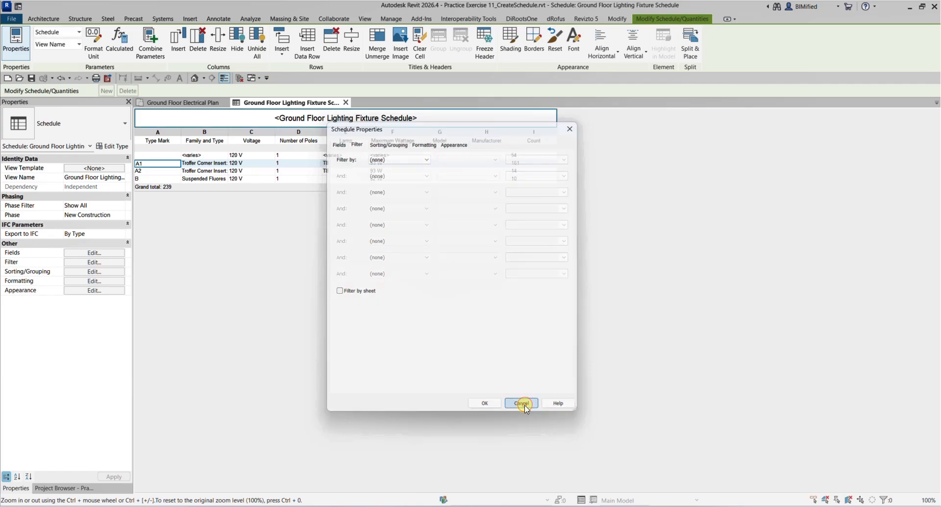
Add the Level field after Count in the schedule's fields and apply the change.
{"action": "left_click", "coordinate": [90, 255]}
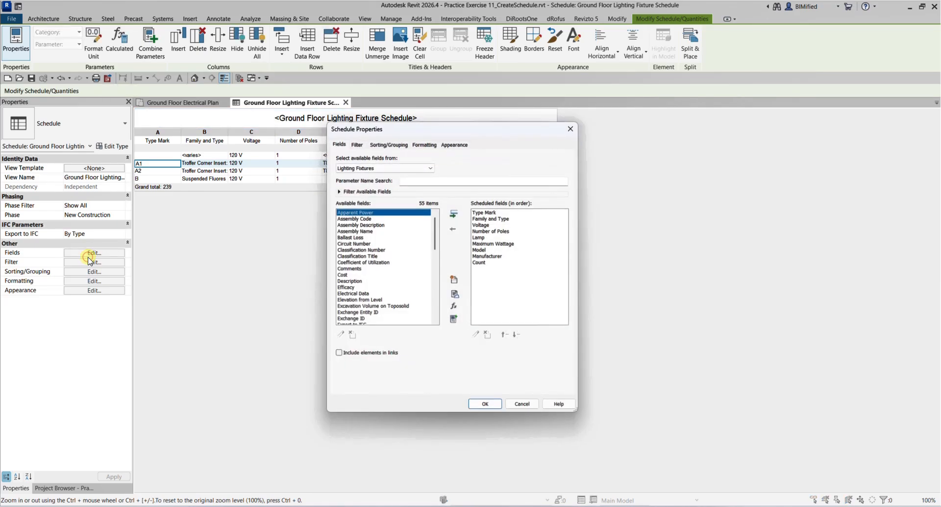
{"action": "scroll", "coordinate": [433, 245], "scroll_direction": "down", "scroll_amount": 6}
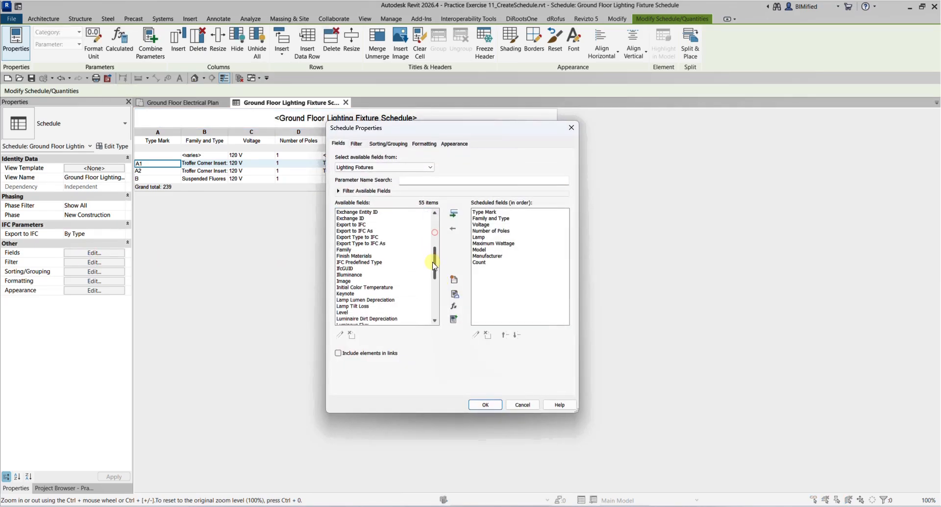
{"action": "double_click", "coordinate": [345, 301]}
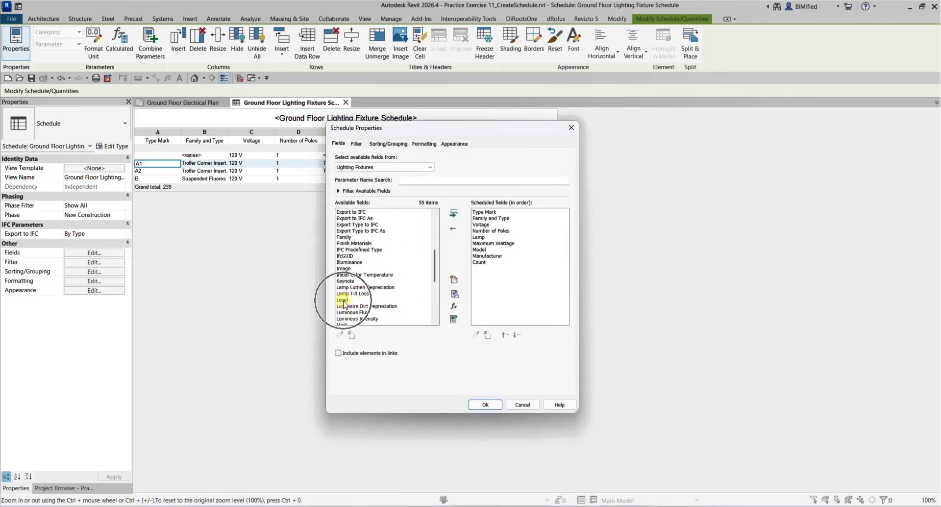
{"action": "left_click", "coordinate": [491, 271]}
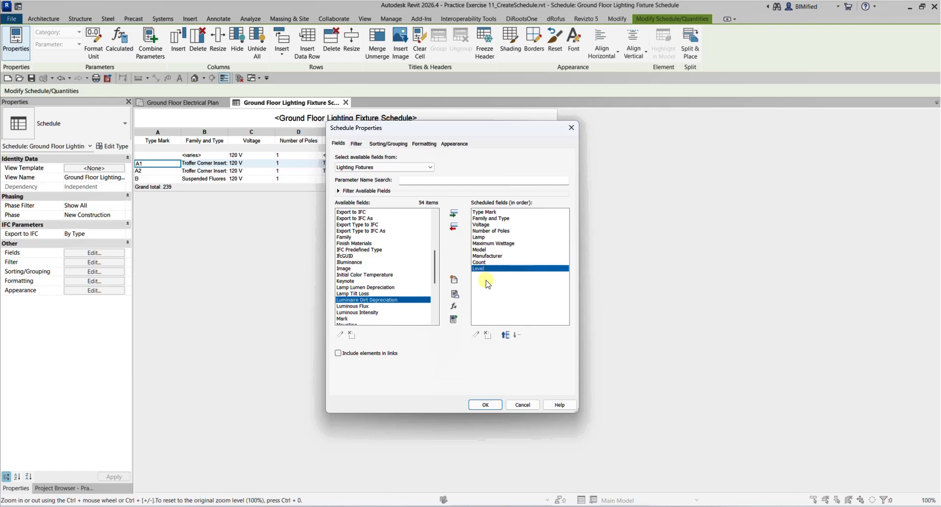
{"action": "left_click", "coordinate": [485, 404]}
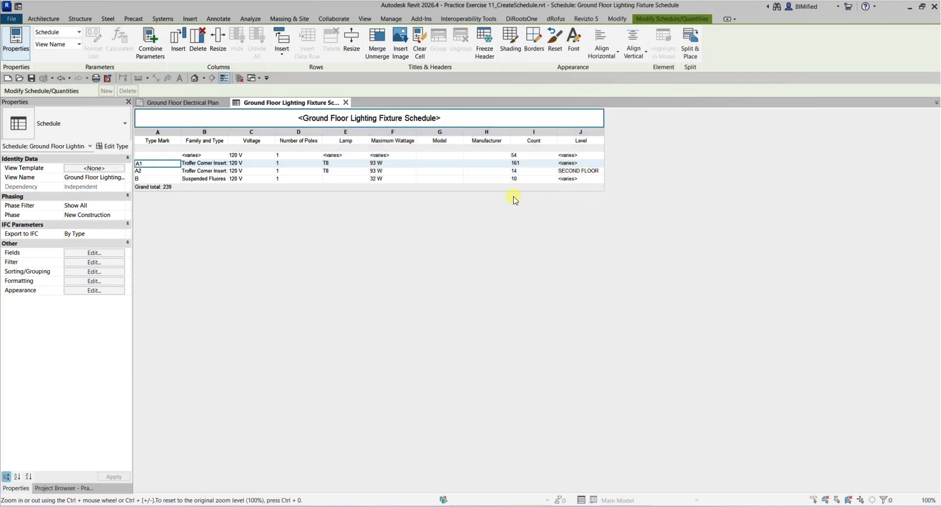
Filter the schedule by Level equals GROUND FLOOR and apply the filter.
{"action": "left_click", "coordinate": [102, 264]}
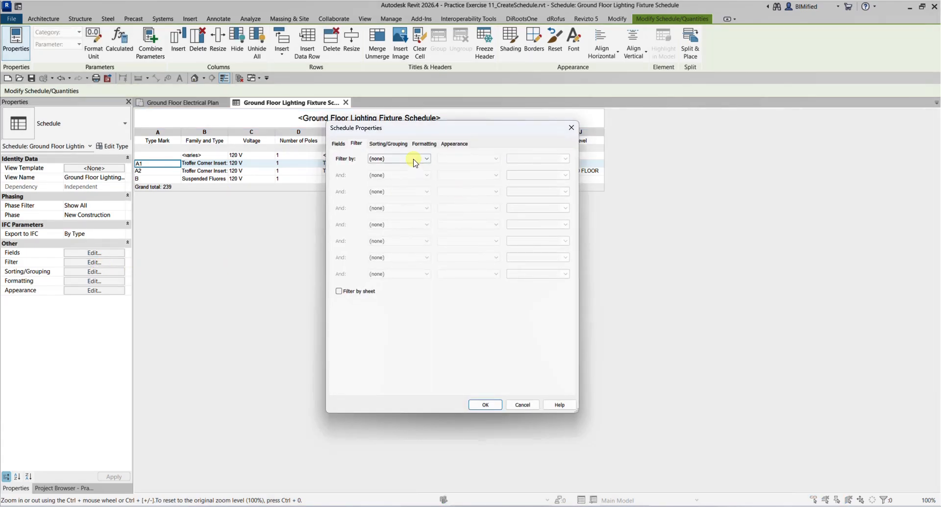
{"action": "left_click", "coordinate": [415, 160]}
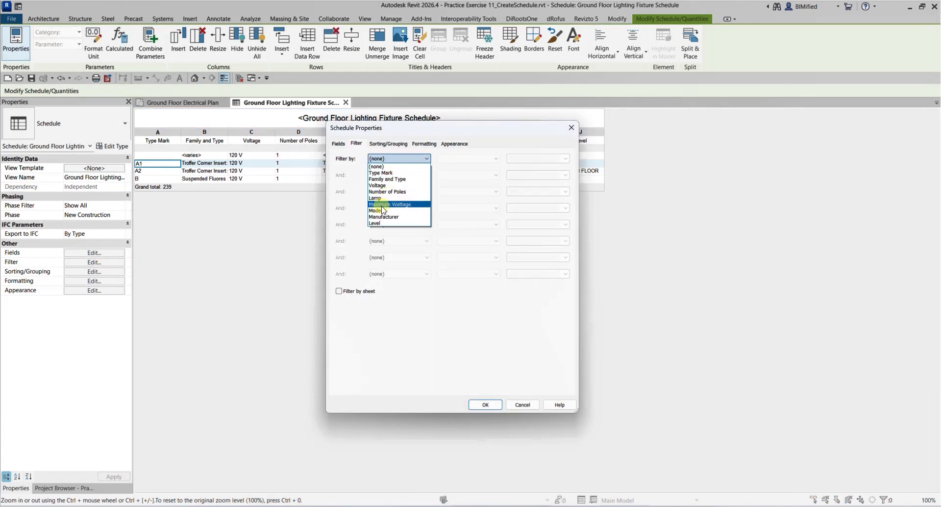
{"action": "left_click", "coordinate": [379, 224]}
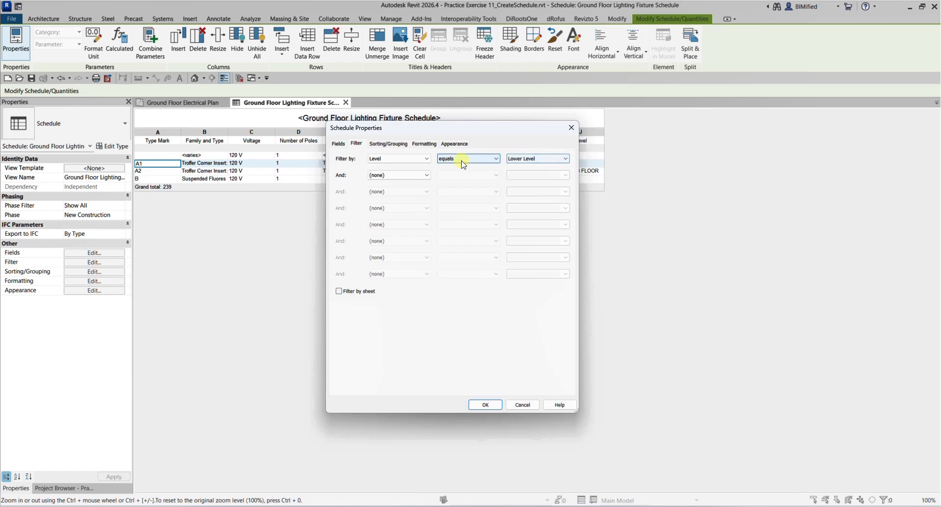
{"action": "left_click", "coordinate": [532, 159]}
{"action": "left_click", "coordinate": [534, 174]}
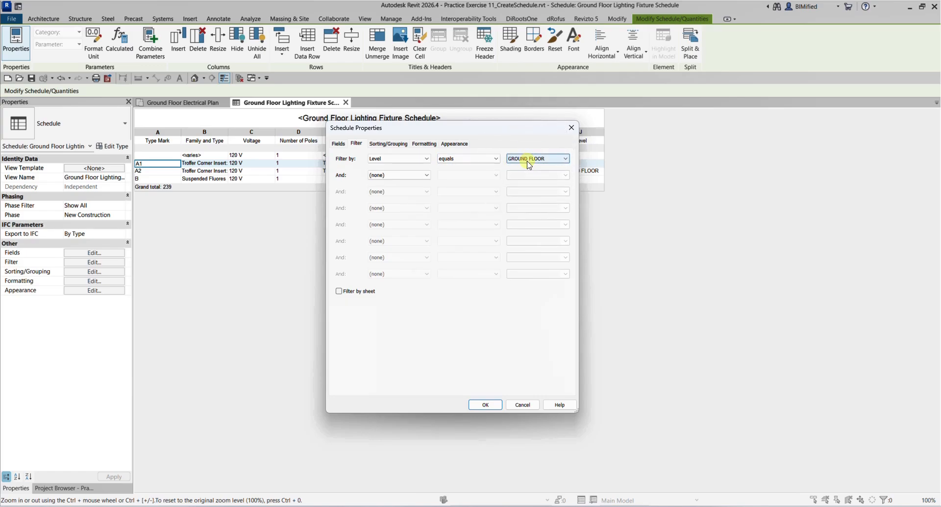
{"action": "left_click", "coordinate": [485, 404]}
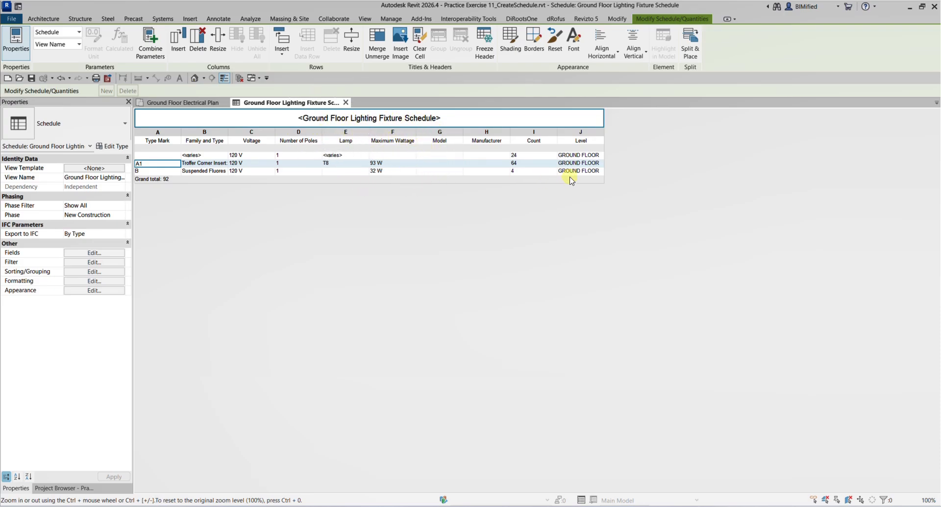
Hide the Level column in the schedule.
{"action": "left_click", "coordinate": [578, 131]}
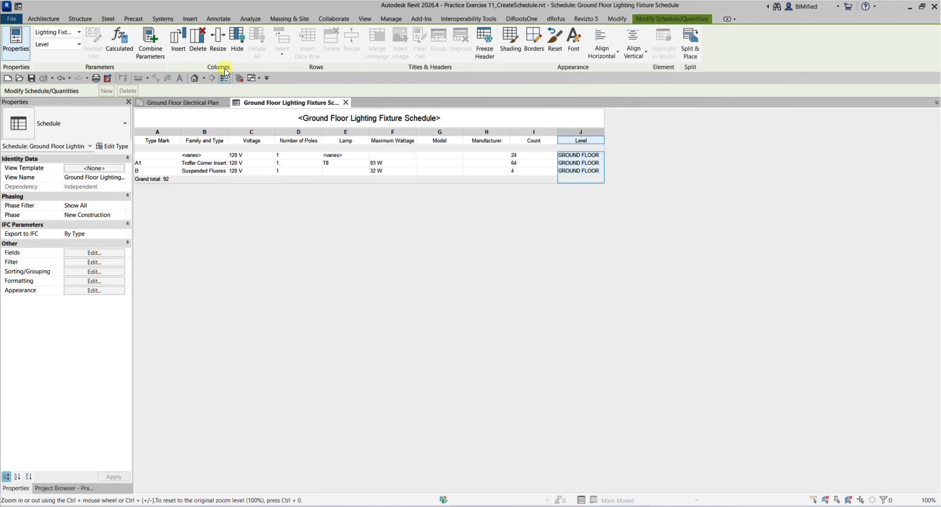
{"action": "left_click", "coordinate": [236, 43]}
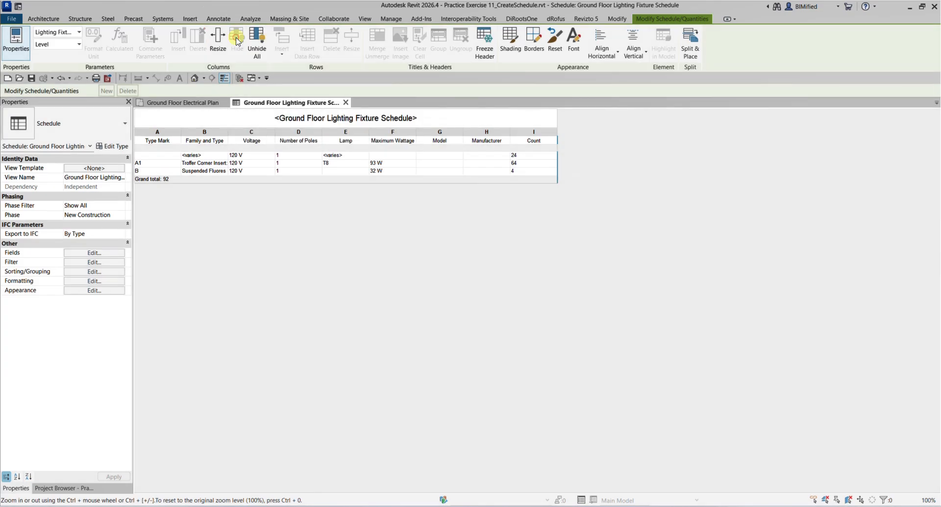
{"action": "left_click", "coordinate": [488, 282]}
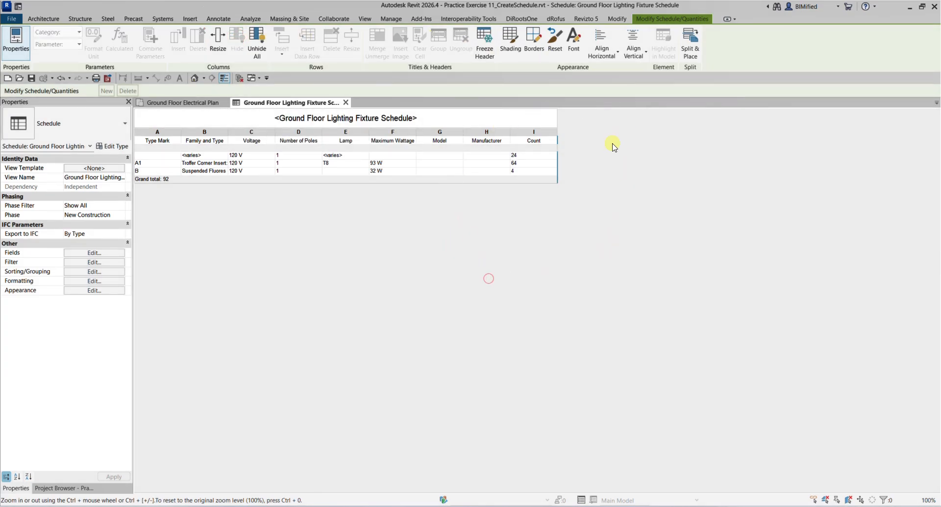
{"action": "left_click", "coordinate": [303, 123]}
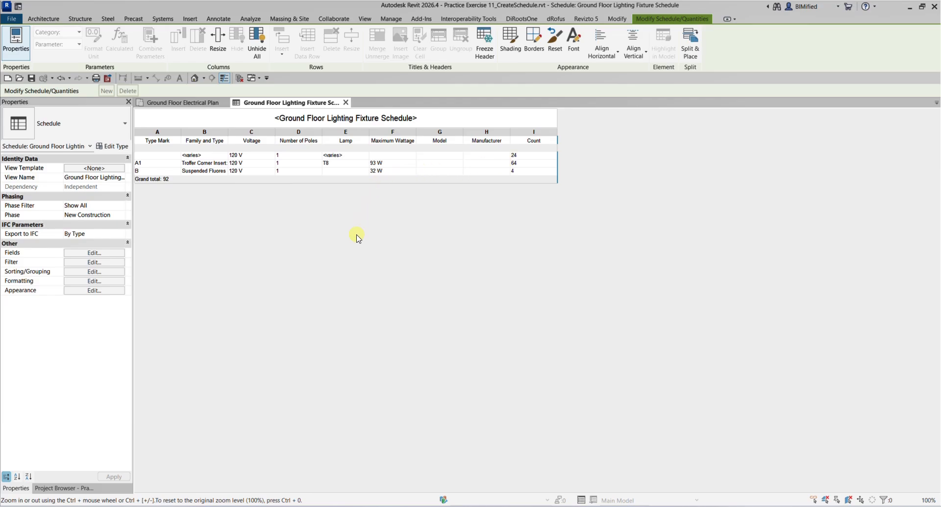
Change the heading of the Count field to Number in the schedule's formatting settings and apply it.
{"action": "left_click", "coordinate": [92, 282]}
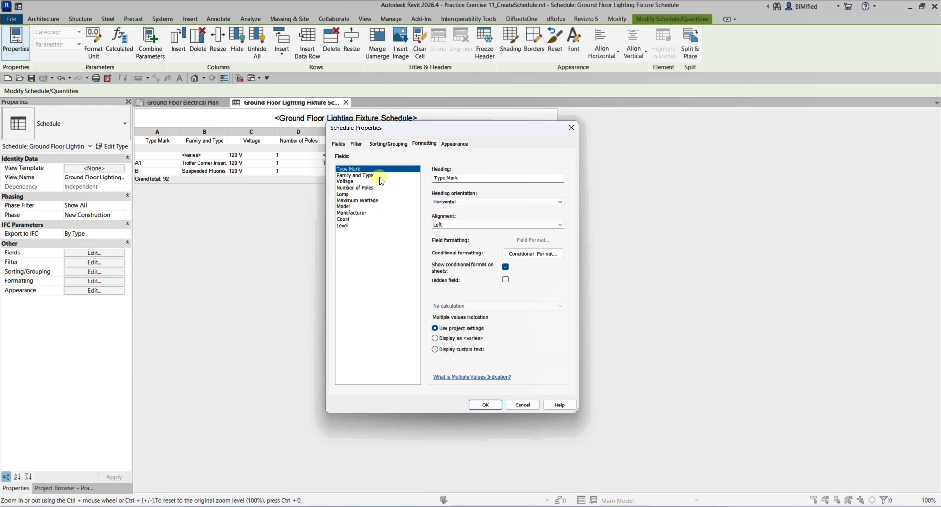
{"action": "left_click_drag", "start_coordinate": [422, 126], "coordinate": [693, 110]}
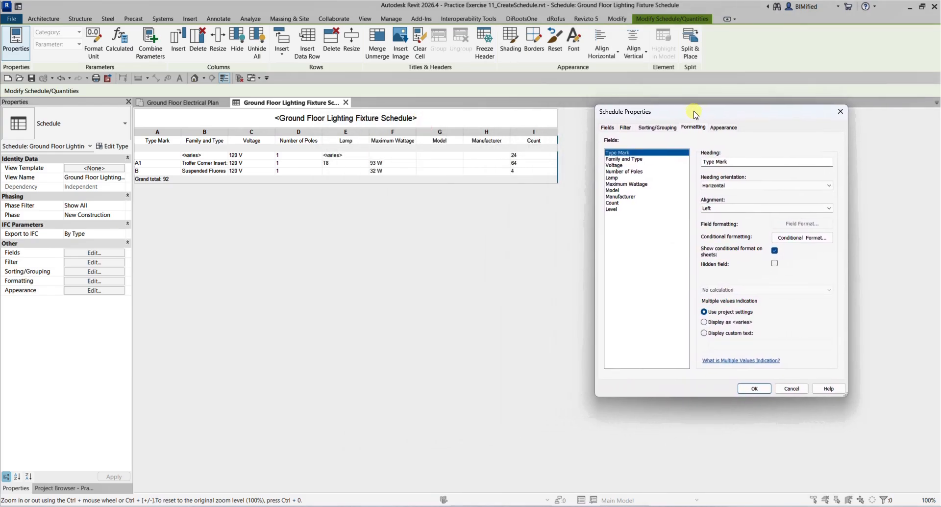
{"action": "left_click", "coordinate": [621, 160]}
{"action": "left_click", "coordinate": [620, 165]}
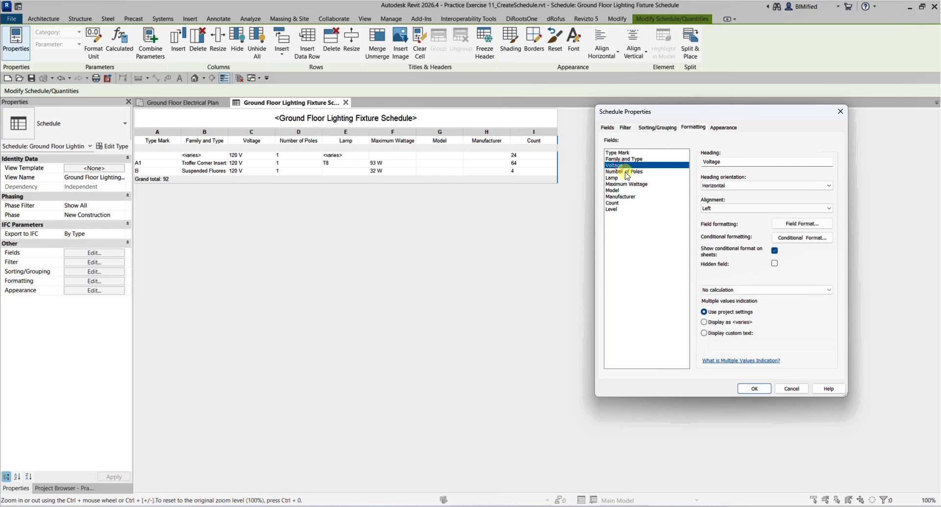
{"action": "left_click", "coordinate": [627, 171]}
{"action": "left_click", "coordinate": [620, 159]}
{"action": "left_click", "coordinate": [620, 152]}
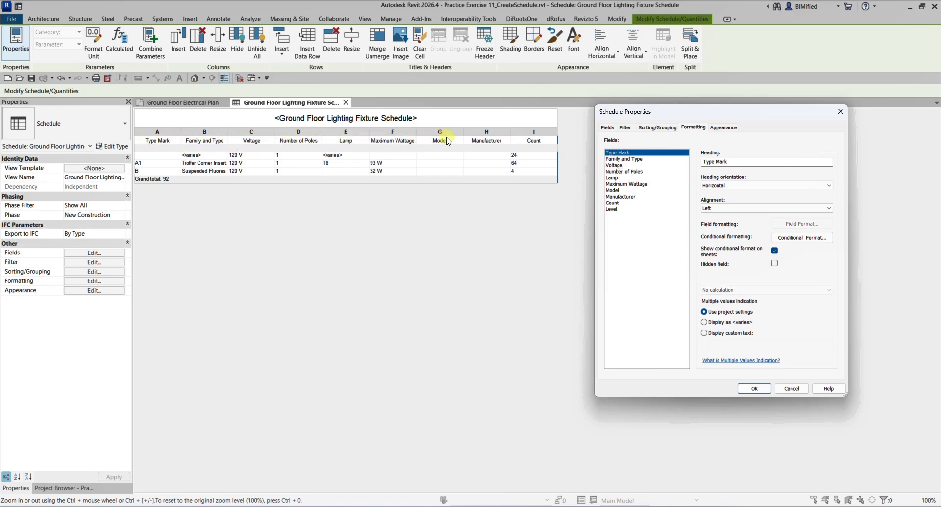
{"action": "left_click", "coordinate": [615, 203]}
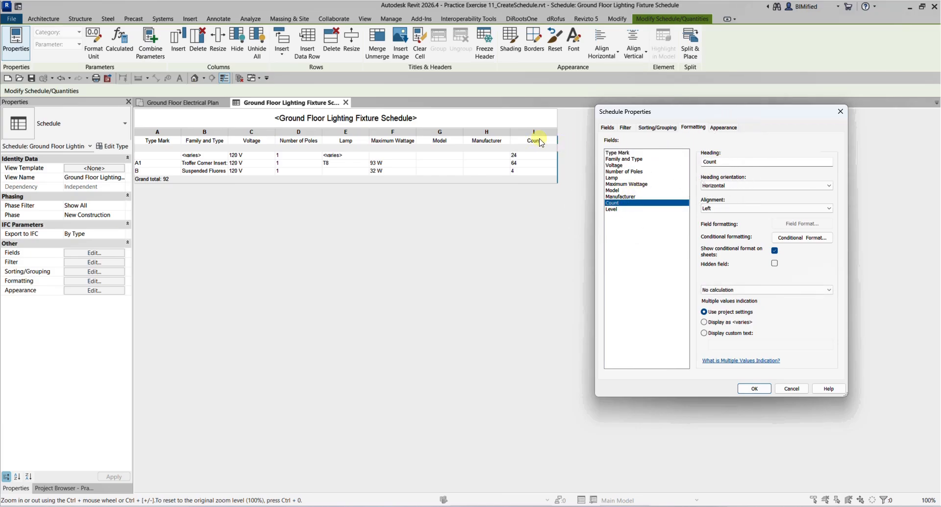
{"action": "double_click", "coordinate": [723, 162]}
{"action": "type", "text": "Number"}
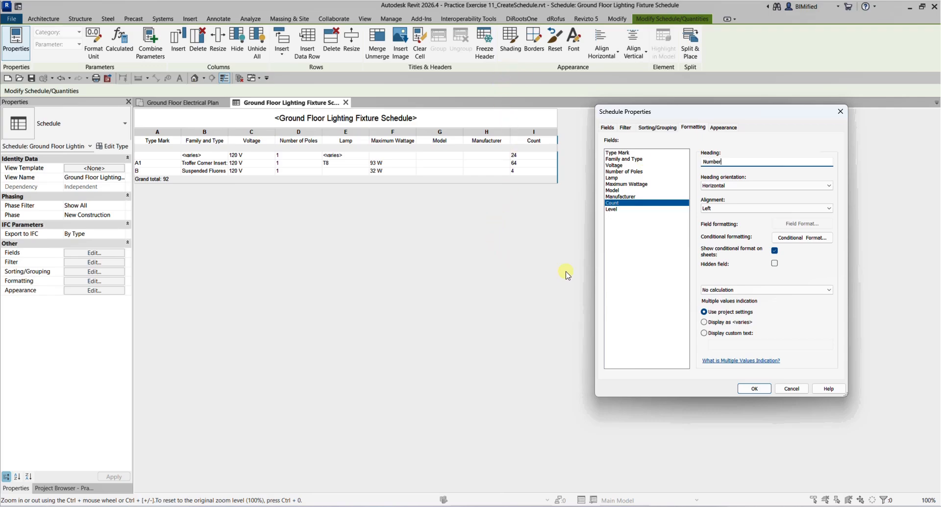
{"action": "left_click", "coordinate": [757, 390]}
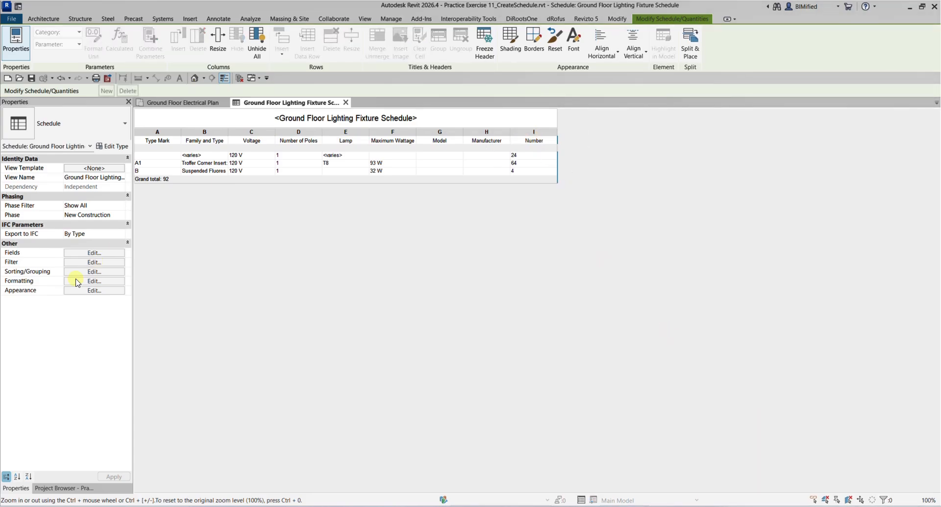
Itemize every instance in the lighting fixture schedule's sorting/grouping settings and apply it.
{"action": "left_click", "coordinate": [94, 253]}
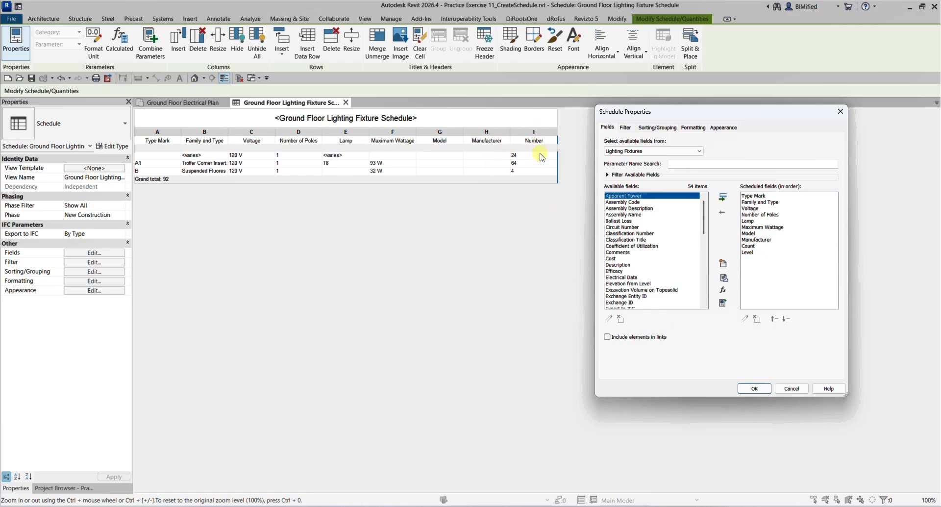
{"action": "left_click", "coordinate": [754, 389]}
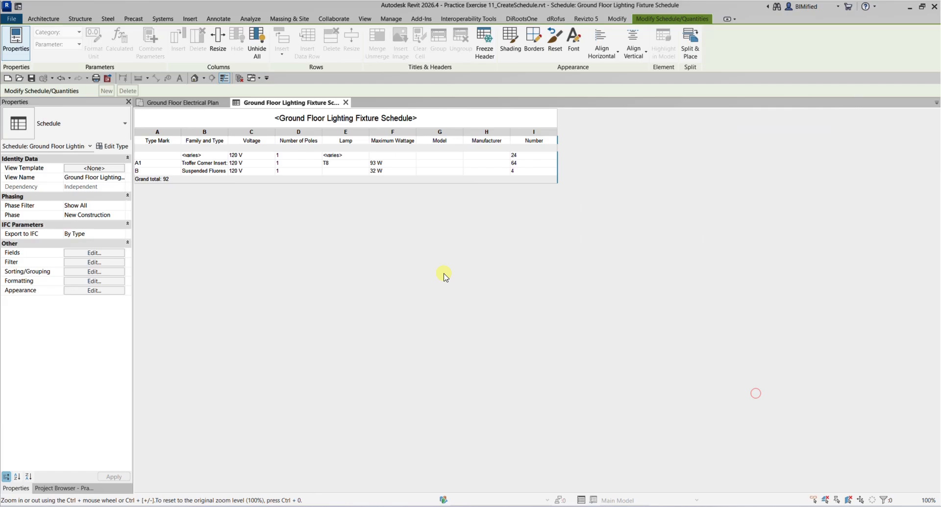
{"action": "left_click", "coordinate": [87, 272]}
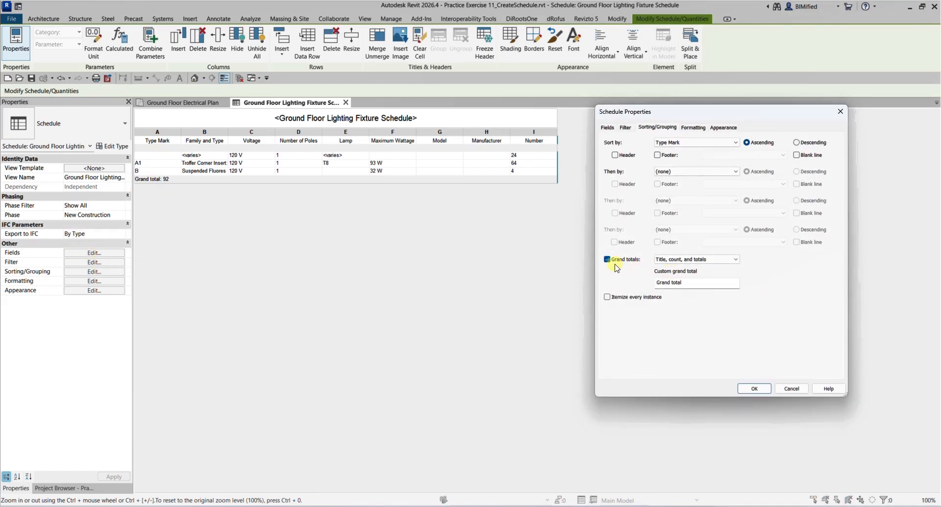
{"action": "left_click", "coordinate": [607, 297]}
{"action": "left_click", "coordinate": [748, 389]}
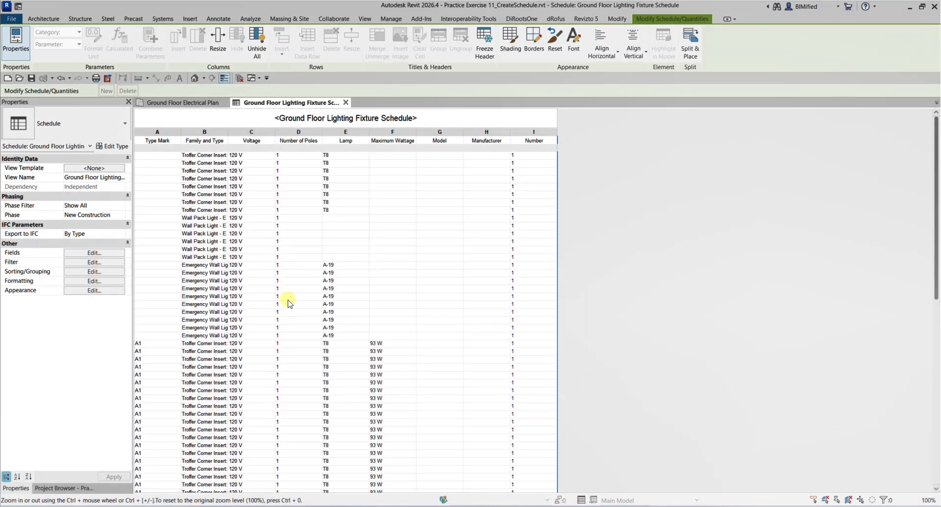
{"action": "scroll", "coordinate": [299, 299], "scroll_direction": "down", "scroll_amount": 10}
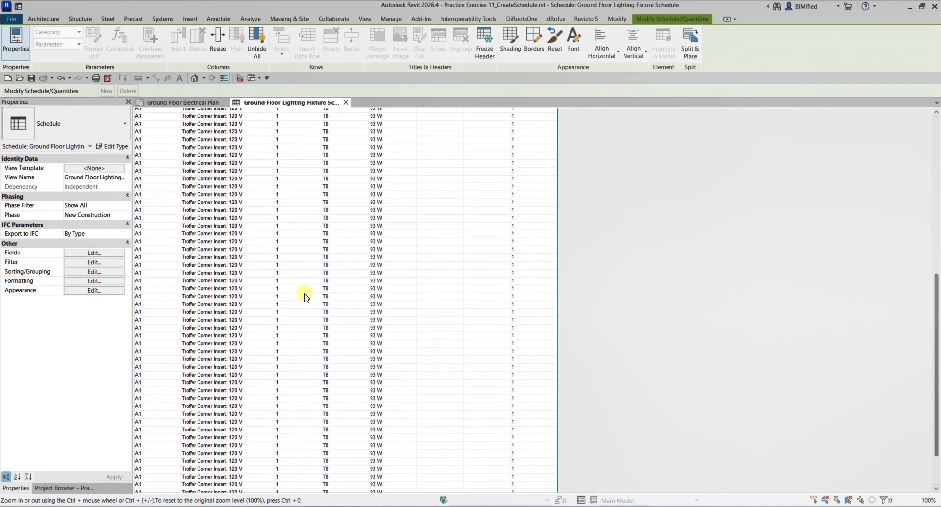
{"action": "scroll", "coordinate": [312, 290], "scroll_direction": "up", "scroll_amount": 10}
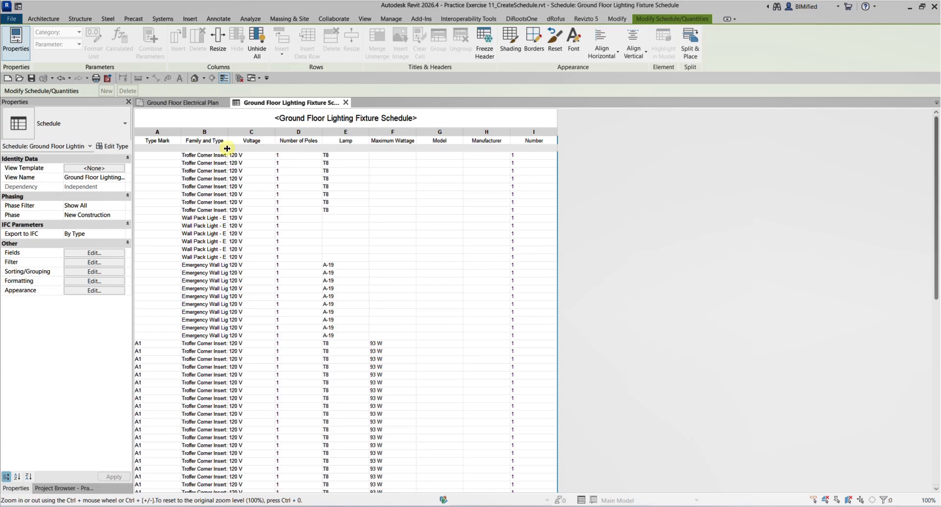
Widen the Family and Type column enough to fit the full fixture type names.
{"action": "left_click_drag", "start_coordinate": [228, 134], "coordinate": [300, 135]}
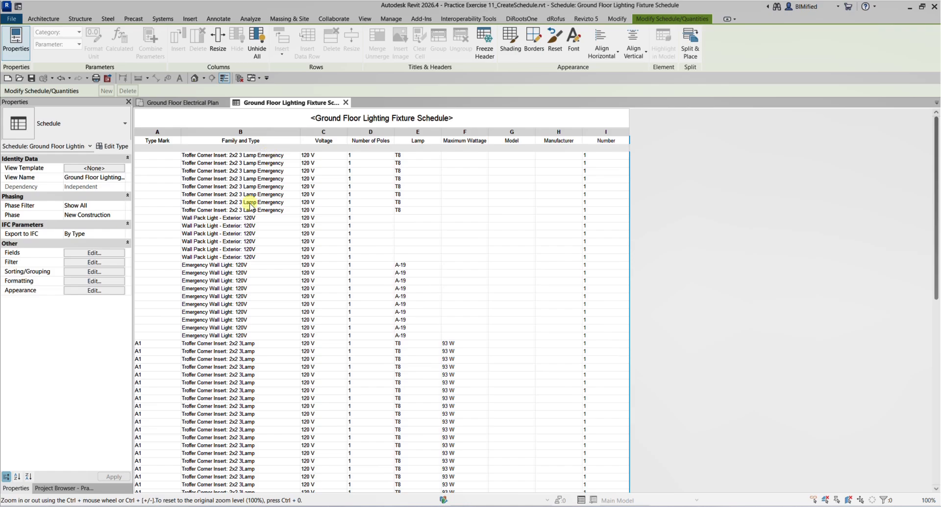
{"action": "scroll", "coordinate": [220, 273], "scroll_direction": "down", "scroll_amount": 10}
{"action": "scroll", "coordinate": [230, 289], "scroll_direction": "up", "scroll_amount": 10}
Set the Type Mark of Troffer Corner Insert: 2x2 3 Lamp Emergency to A2 for all elements of that type.
{"action": "left_click", "coordinate": [160, 154]}
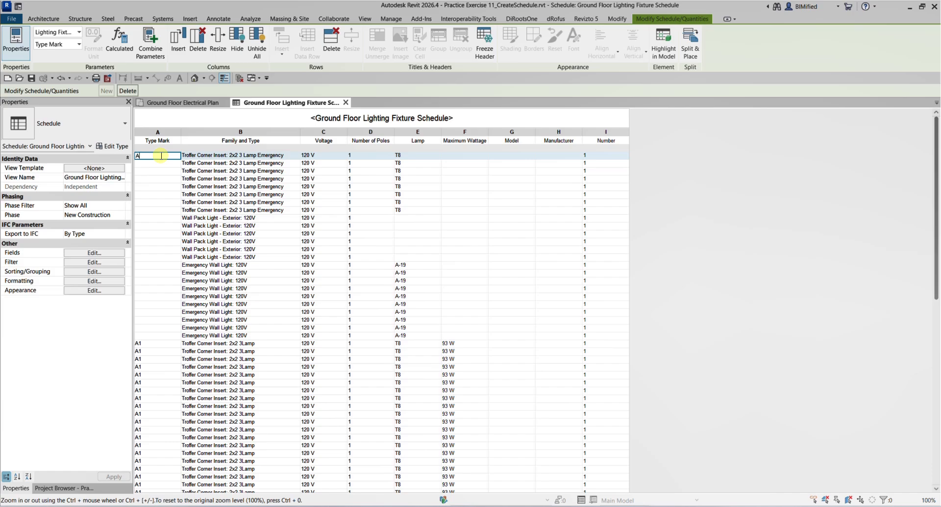
{"action": "scroll", "coordinate": [203, 325], "scroll_direction": "down", "scroll_amount": 15}
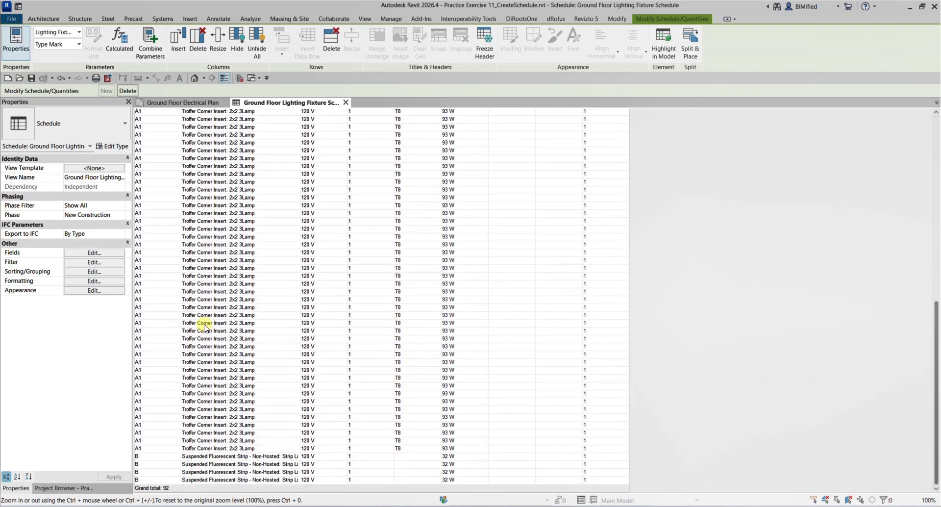
{"action": "scroll", "coordinate": [203, 318], "scroll_direction": "up", "scroll_amount": 15}
{"action": "left_click", "coordinate": [150, 155]}
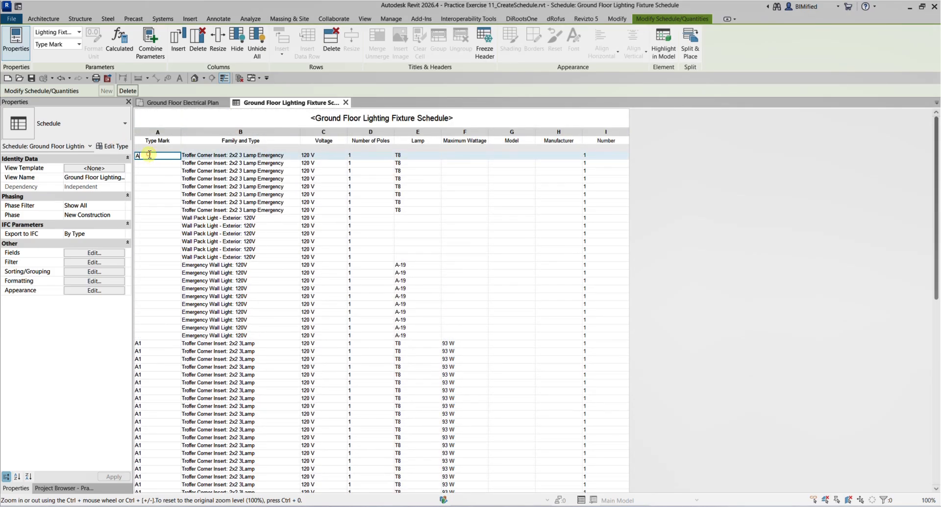
{"action": "left_click", "coordinate": [218, 205]}
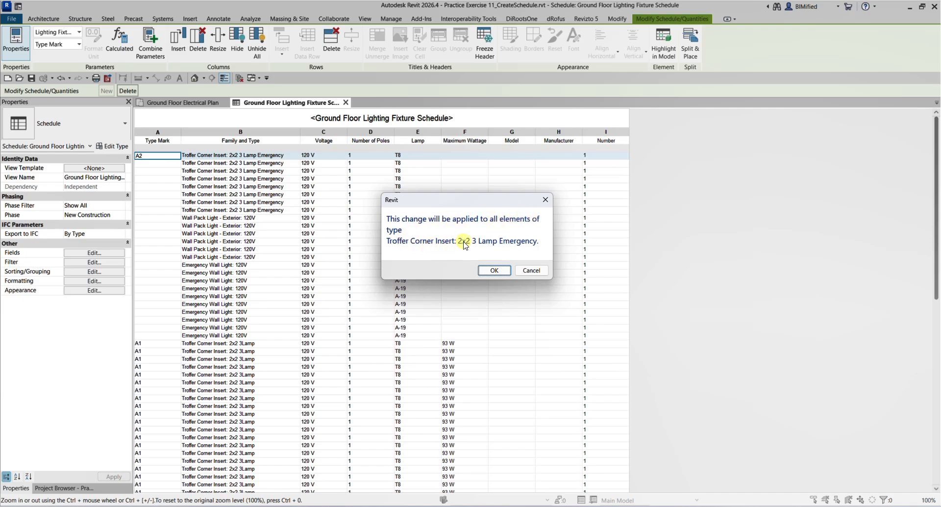
{"action": "left_click", "coordinate": [495, 271]}
{"action": "scroll", "coordinate": [152, 323], "scroll_direction": "down", "scroll_amount": 10}
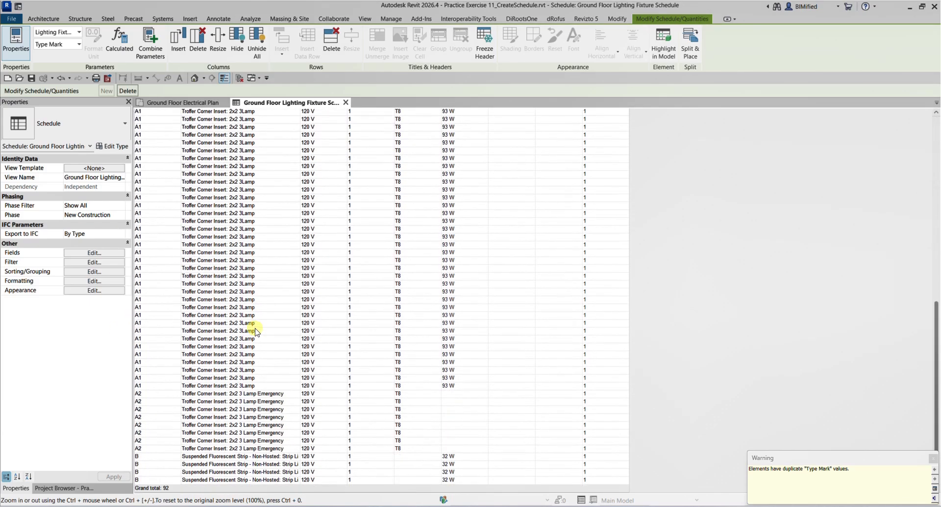
{"action": "left_click", "coordinate": [145, 394]}
Set the Type Mark of Wall Pack Light - Exterior: 120V to A3 for all elements of that type.
{"action": "scroll", "coordinate": [240, 392], "scroll_direction": "up", "scroll_amount": 3}
{"action": "scroll", "coordinate": [240, 392], "scroll_direction": "up", "scroll_amount": 5}
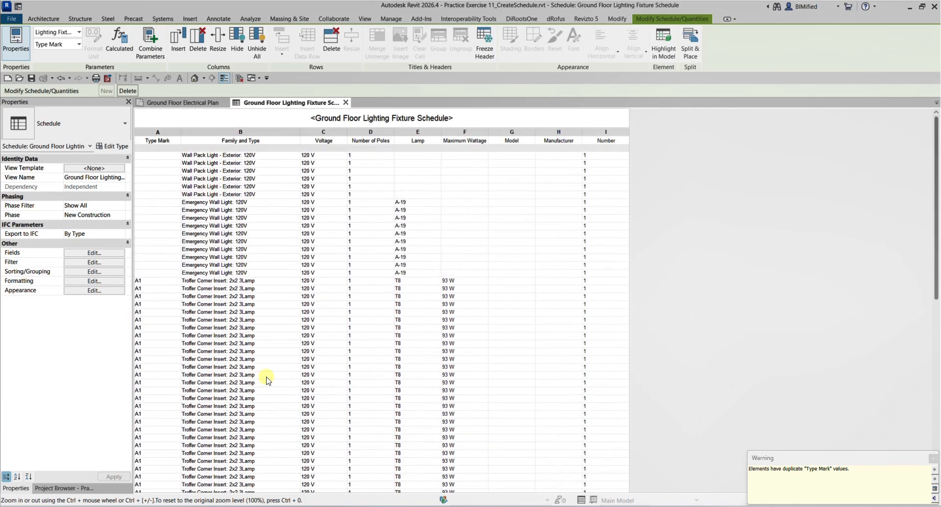
{"action": "left_click", "coordinate": [164, 155]}
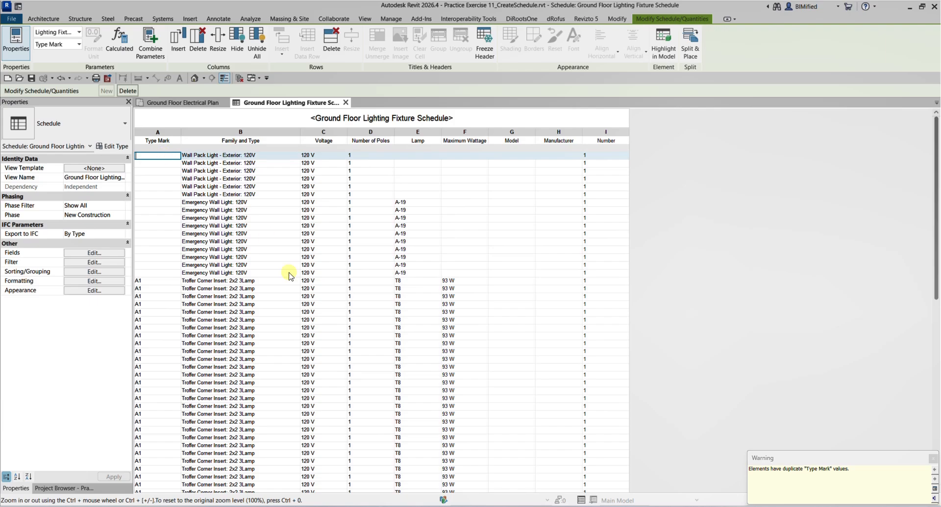
{"action": "scroll", "coordinate": [280, 305], "scroll_direction": "down", "scroll_amount": 10}
{"action": "scroll", "coordinate": [282, 307], "scroll_direction": "up", "scroll_amount": 10}
{"action": "left_click", "coordinate": [160, 156]}
{"action": "type", "text": "a"}
{"action": "key", "text": "Return"}
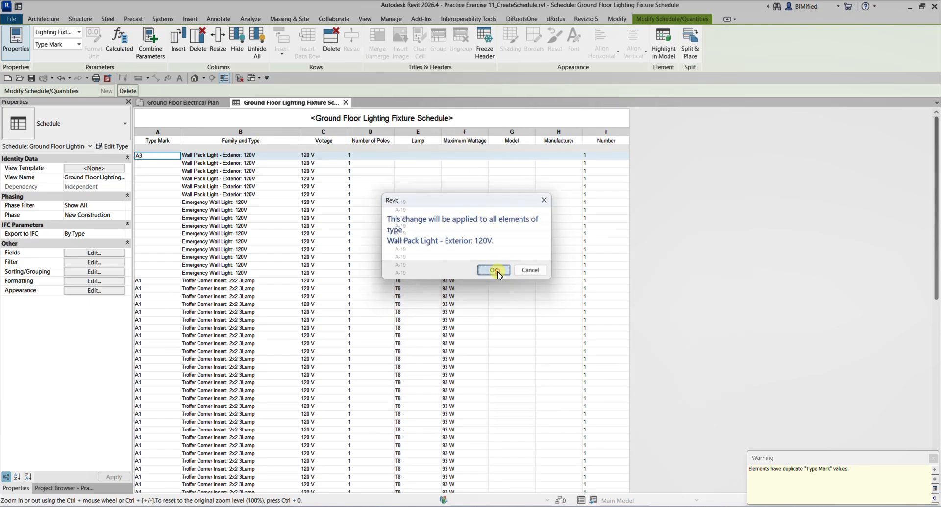
{"action": "left_click", "coordinate": [495, 270]}
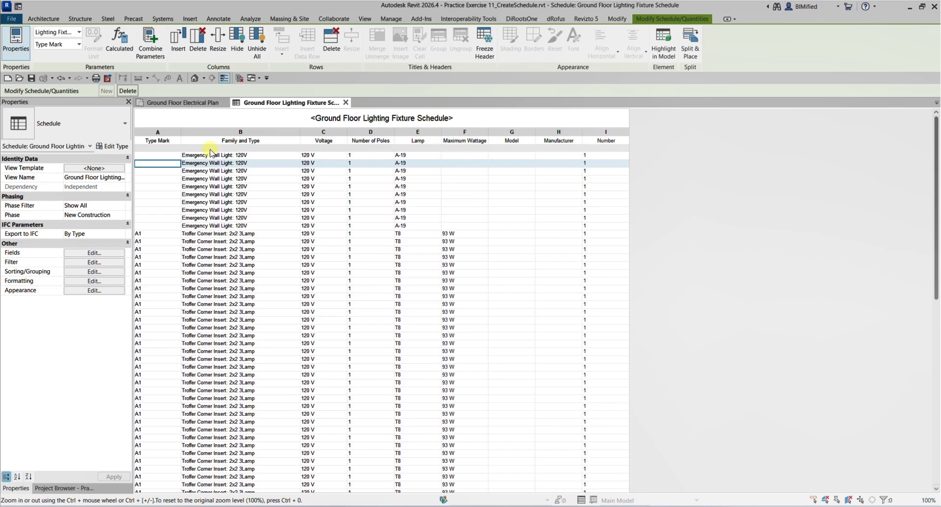
Set the Type Mark of Emergency Wall Light: 120V to A4 for all elements of that type.
{"action": "scroll", "coordinate": [201, 264], "scroll_direction": "down", "scroll_amount": 10}
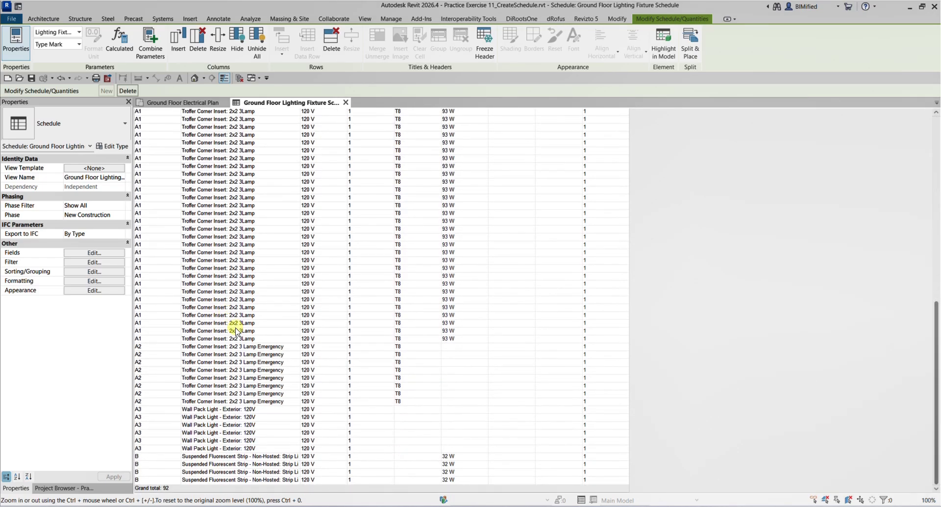
{"action": "scroll", "coordinate": [236, 332], "scroll_direction": "up", "scroll_amount": 10}
{"action": "left_click", "coordinate": [156, 164]}
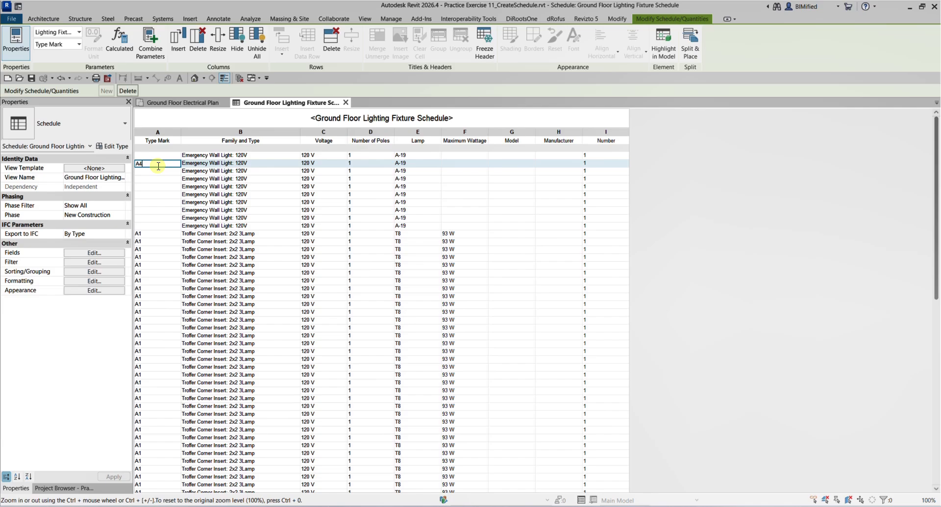
{"action": "key", "text": "Return"}
{"action": "left_click", "coordinate": [493, 271]}
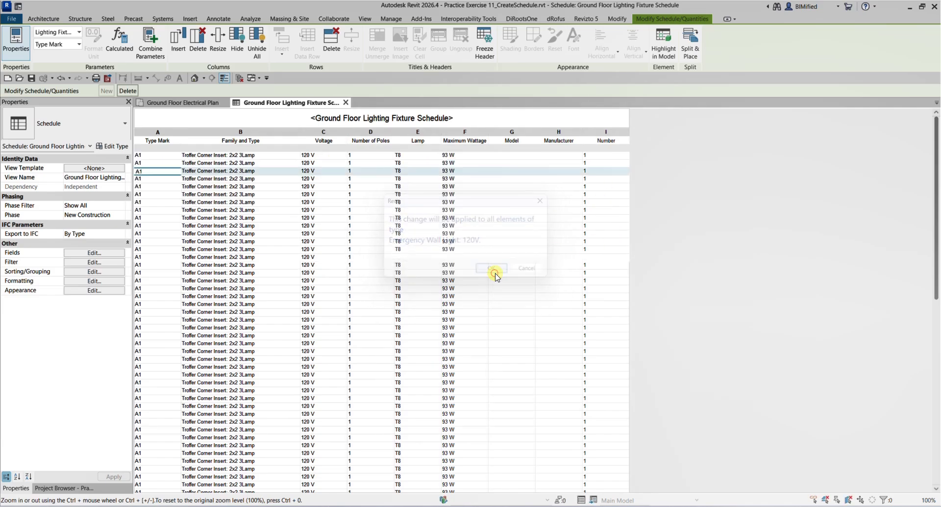
{"action": "scroll", "coordinate": [174, 218], "scroll_direction": "down", "scroll_amount": 10}
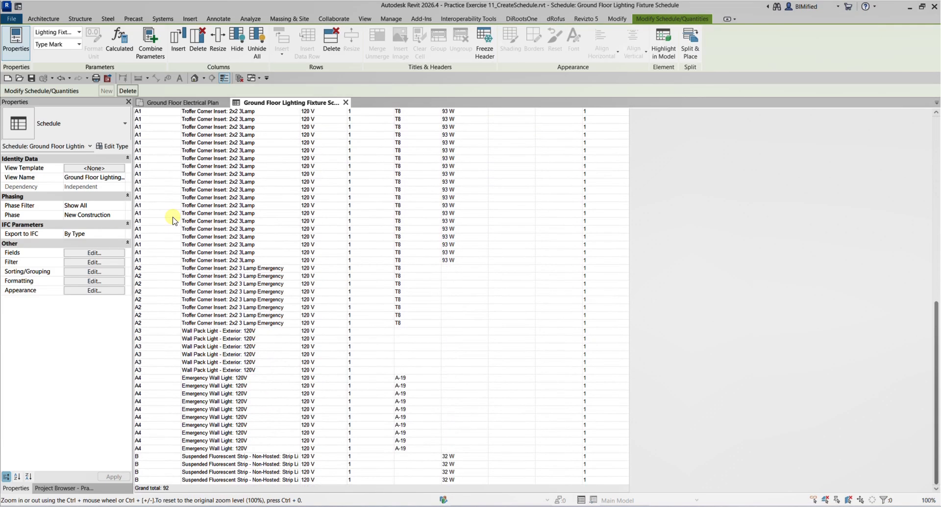
{"action": "scroll", "coordinate": [187, 218], "scroll_direction": "up", "scroll_amount": 10}
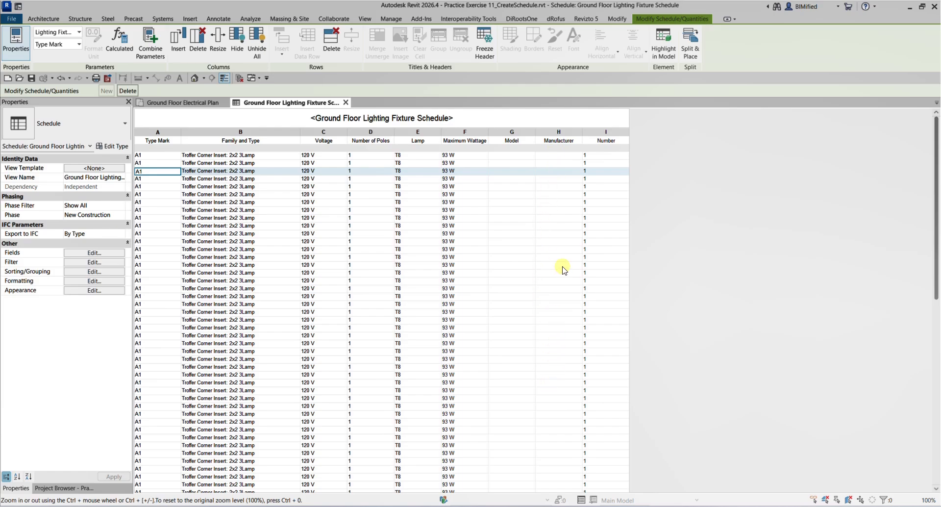
Turn off itemizing every instance in the sorting/grouping settings so the schedule groups fixtures by Type Mark.
{"action": "scroll", "coordinate": [563, 268], "scroll_direction": "down", "scroll_amount": 10}
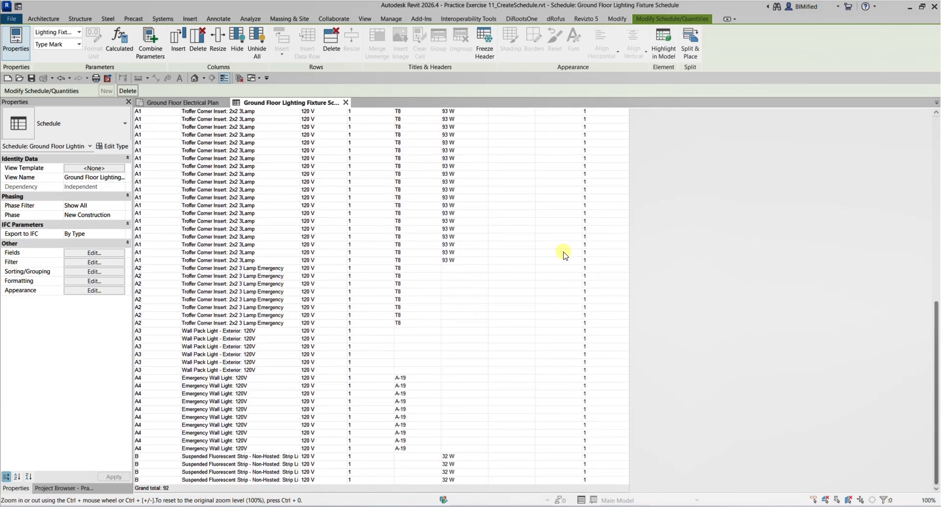
{"action": "scroll", "coordinate": [563, 255], "scroll_direction": "up", "scroll_amount": 10}
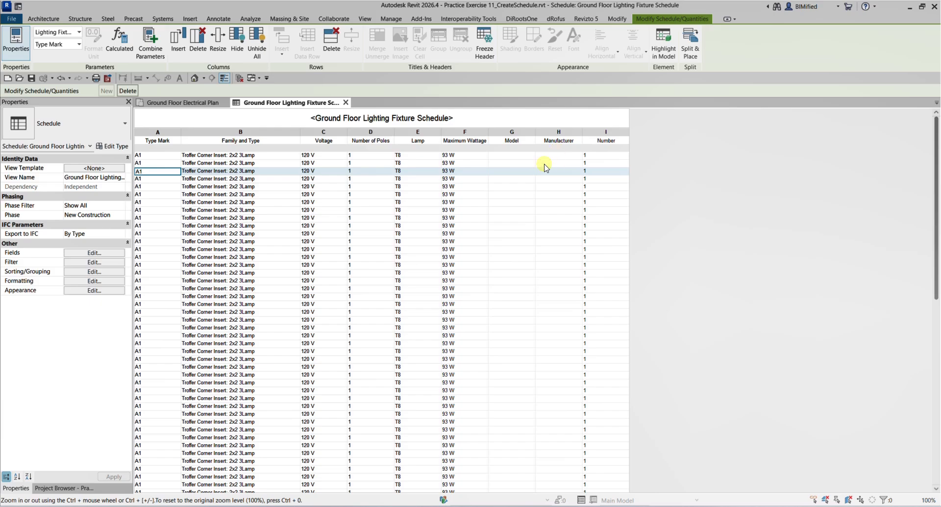
{"action": "left_click", "coordinate": [90, 273]}
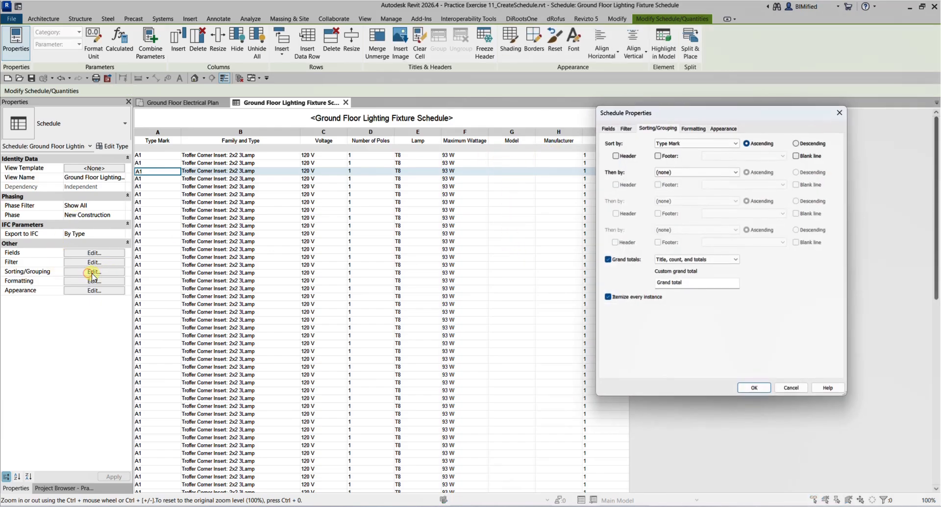
{"action": "left_click", "coordinate": [607, 297]}
{"action": "left_click", "coordinate": [753, 388]}
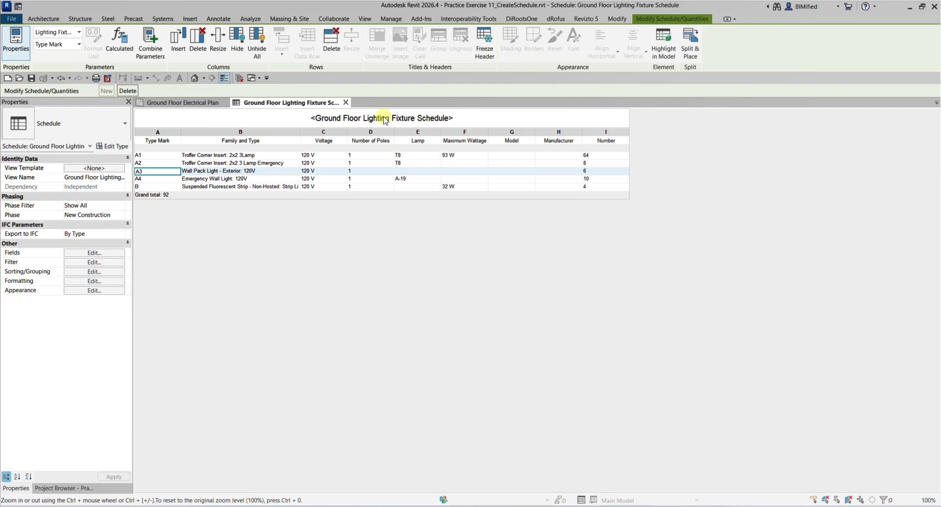
Tile the Ground Floor Electrical Plan beside the lighting fixture schedule, with the whole plan in view.
{"action": "left_click", "coordinate": [193, 104]}
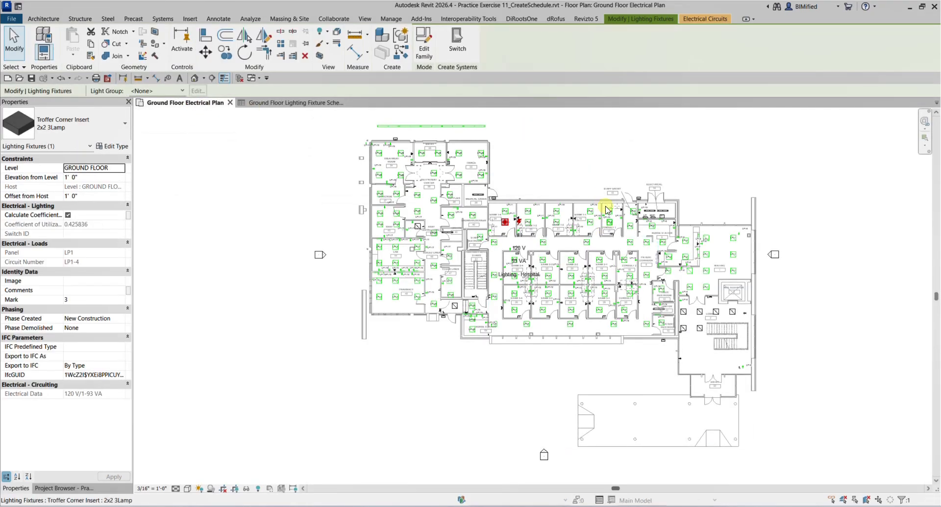
{"action": "middle_click_drag", "start_coordinate": [506, 205], "coordinate": [452, 215]}
{"action": "key", "text": "Escape"}
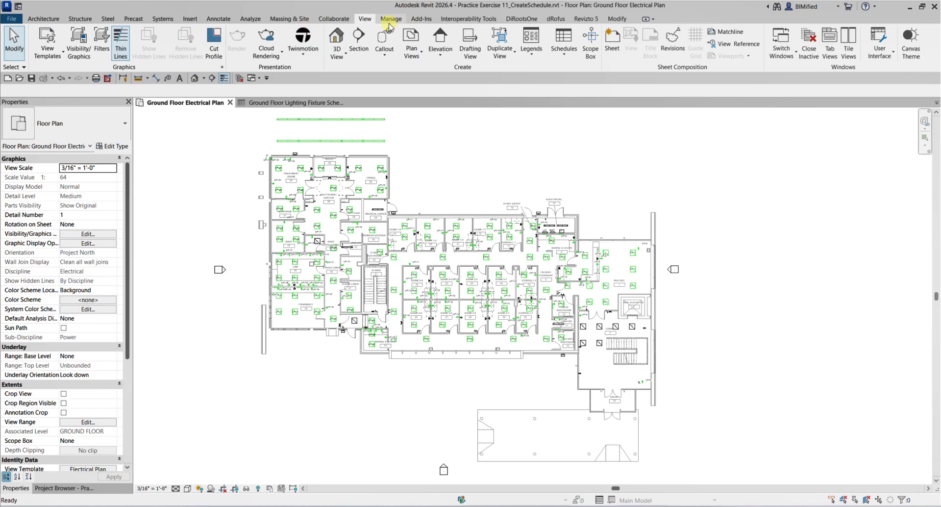
{"action": "left_click", "coordinate": [849, 47]}
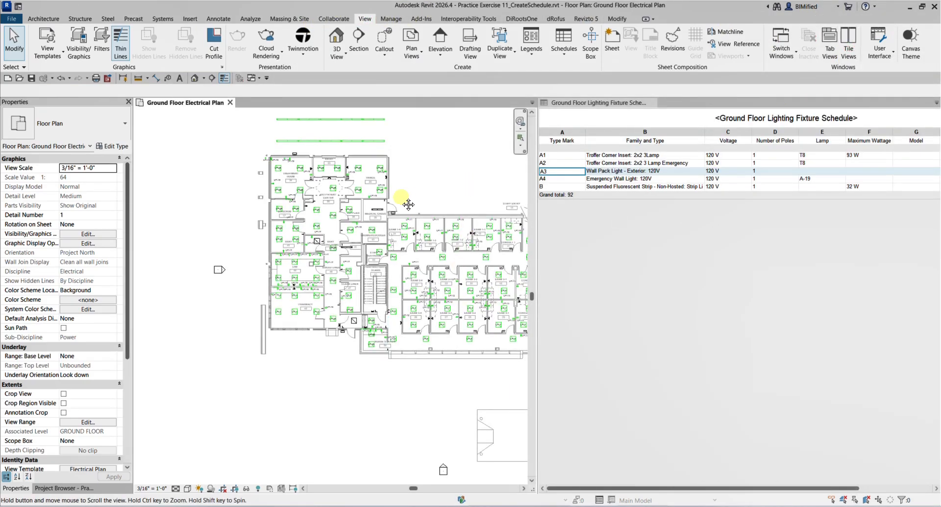
{"action": "middle_click_drag", "start_coordinate": [456, 193], "coordinate": [373, 210]}
{"action": "scroll", "coordinate": [372, 211], "scroll_direction": "down", "scroll_amount": 2}
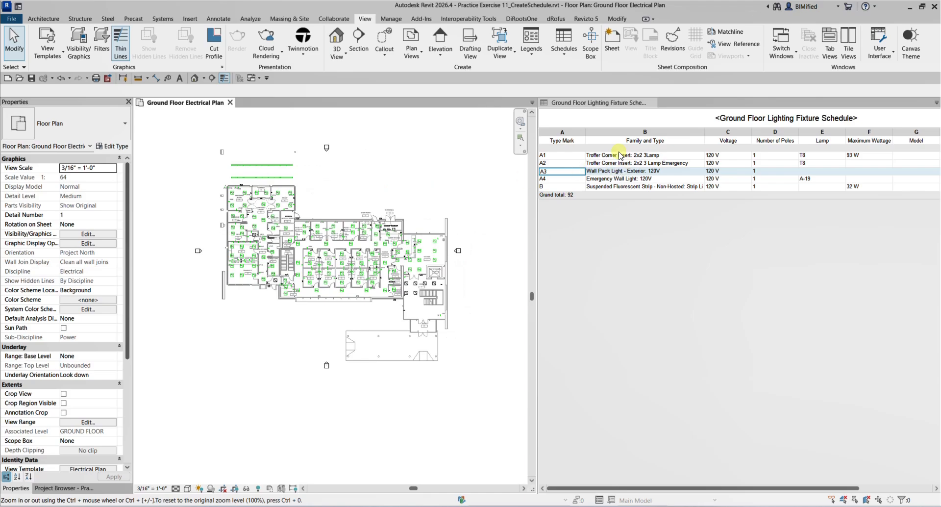
Select schedule rows A1, A2, A3, A4 and B in turn to locate each type's fixtures in the floor plan.
{"action": "left_click", "coordinate": [556, 155]}
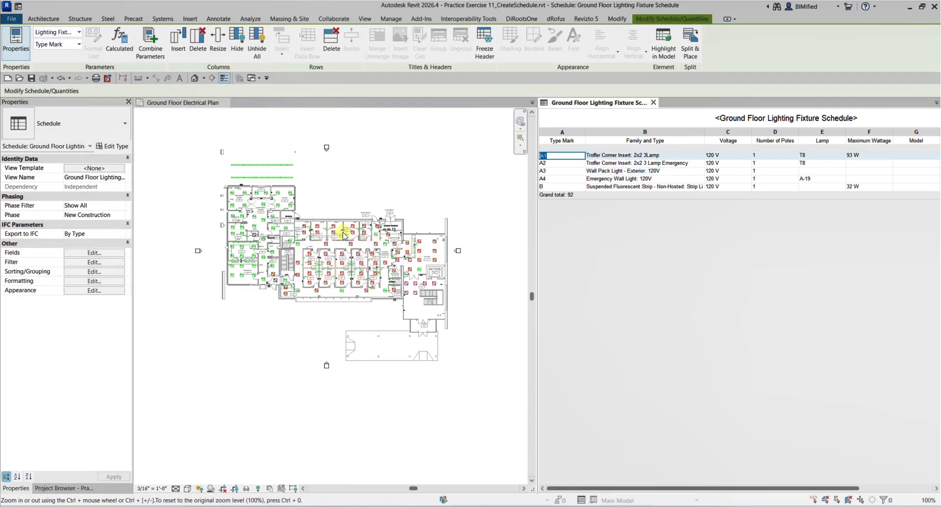
{"action": "left_click", "coordinate": [564, 163]}
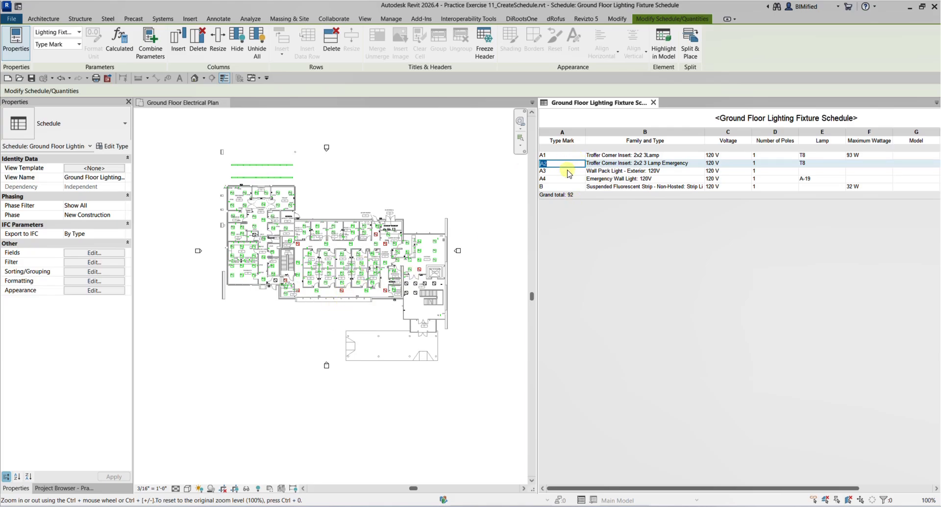
{"action": "left_click", "coordinate": [568, 171]}
{"action": "scroll", "coordinate": [304, 225], "scroll_direction": "up", "scroll_amount": 5}
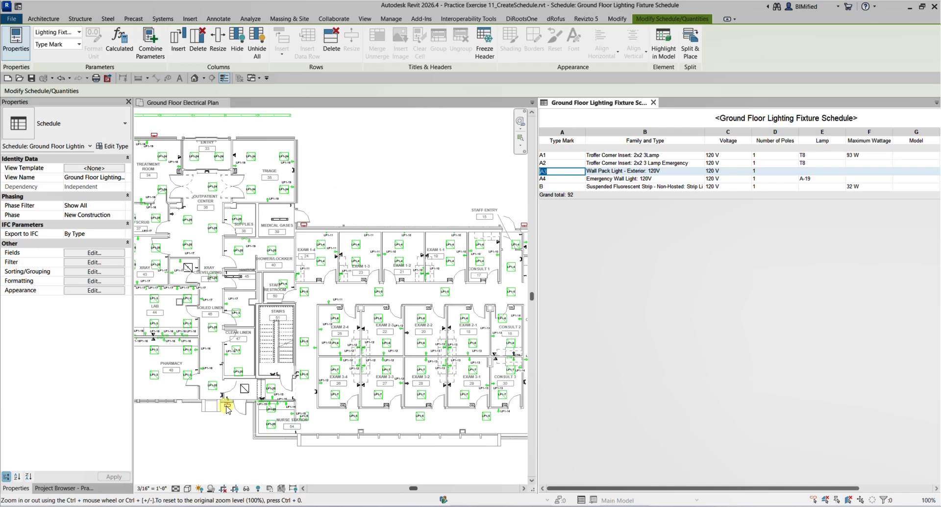
{"action": "scroll", "coordinate": [284, 325], "scroll_direction": "down", "scroll_amount": 5}
{"action": "scroll", "coordinate": [284, 324], "scroll_direction": "down", "scroll_amount": 1}
{"action": "left_click", "coordinate": [284, 324]}
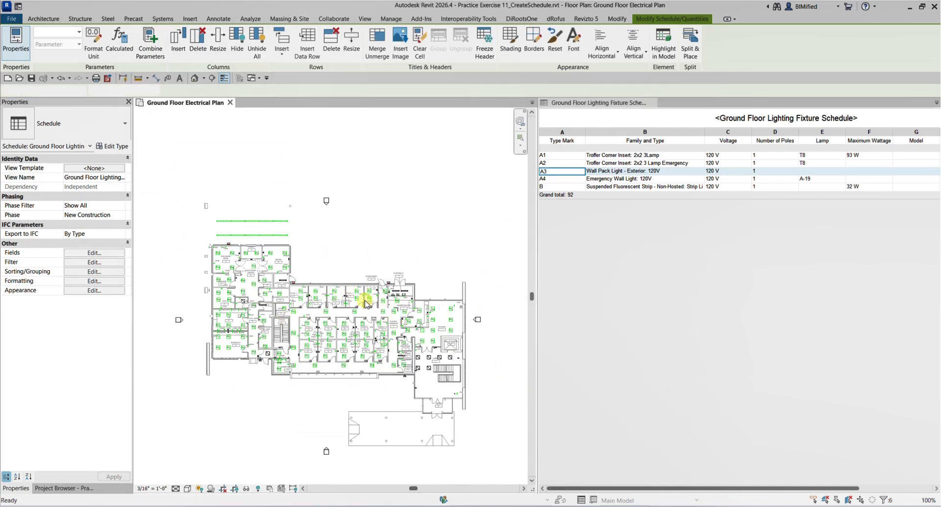
{"action": "left_click", "coordinate": [559, 178]}
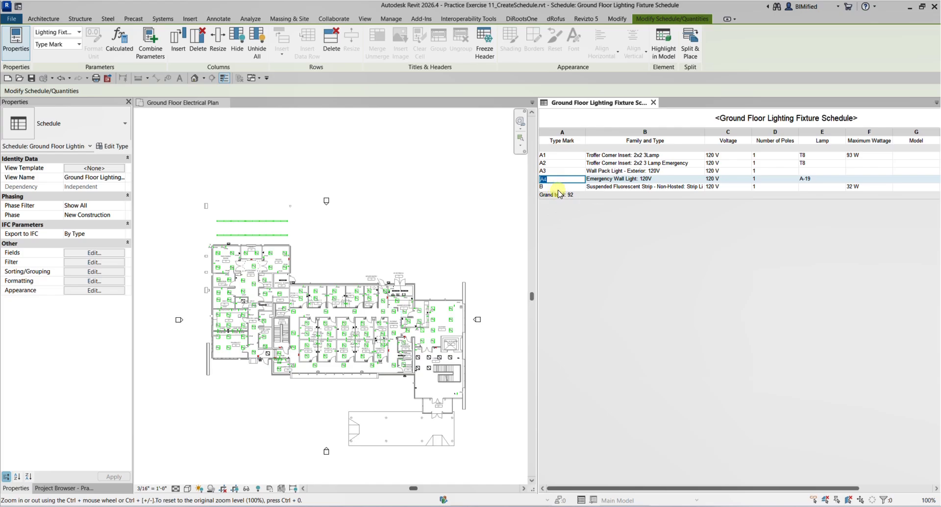
{"action": "left_click", "coordinate": [559, 186]}
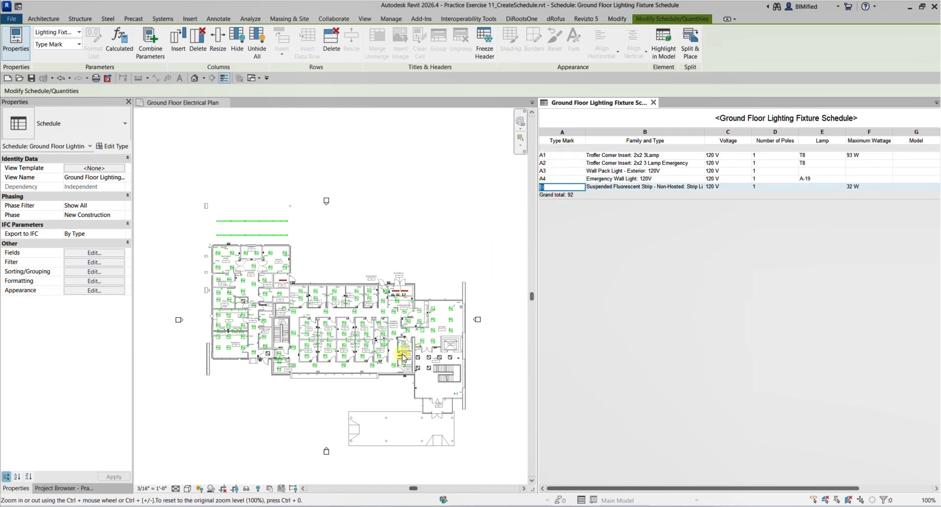
Turn on itemizing every instance in the lighting fixture schedule's sorting/grouping settings.
{"action": "left_click", "coordinate": [509, 367]}
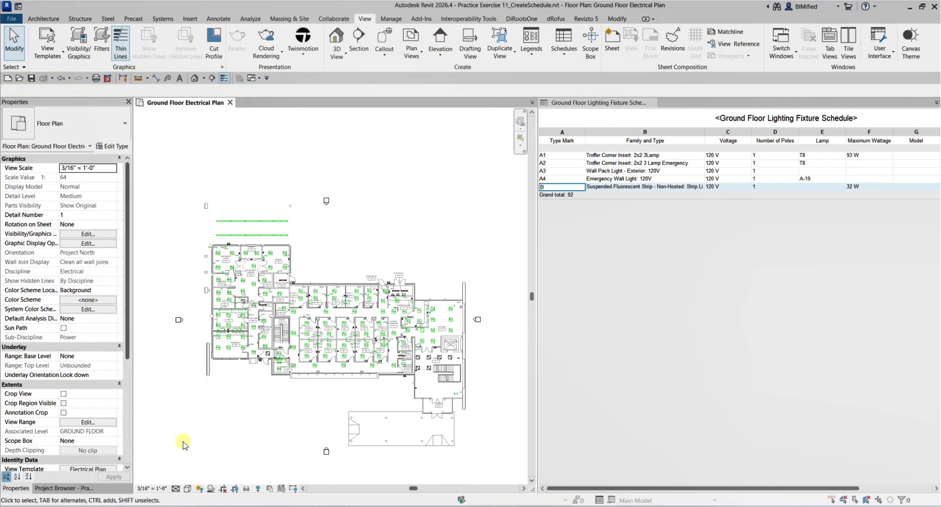
{"action": "left_click", "coordinate": [64, 489]}
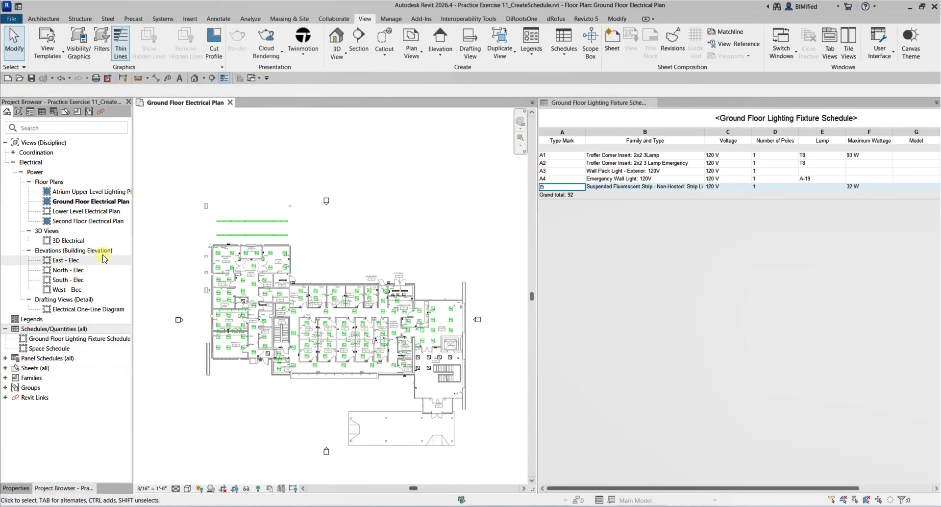
{"action": "left_click", "coordinate": [27, 488]}
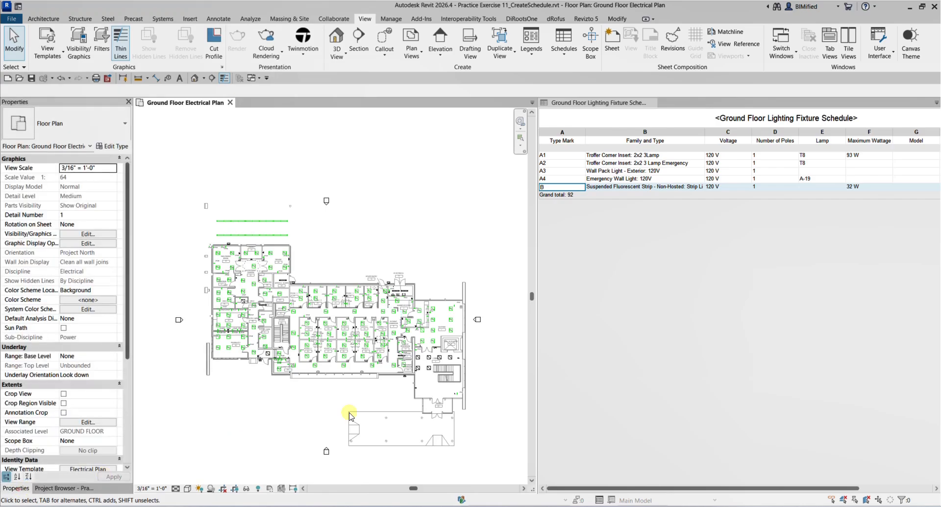
{"action": "left_click", "coordinate": [600, 345]}
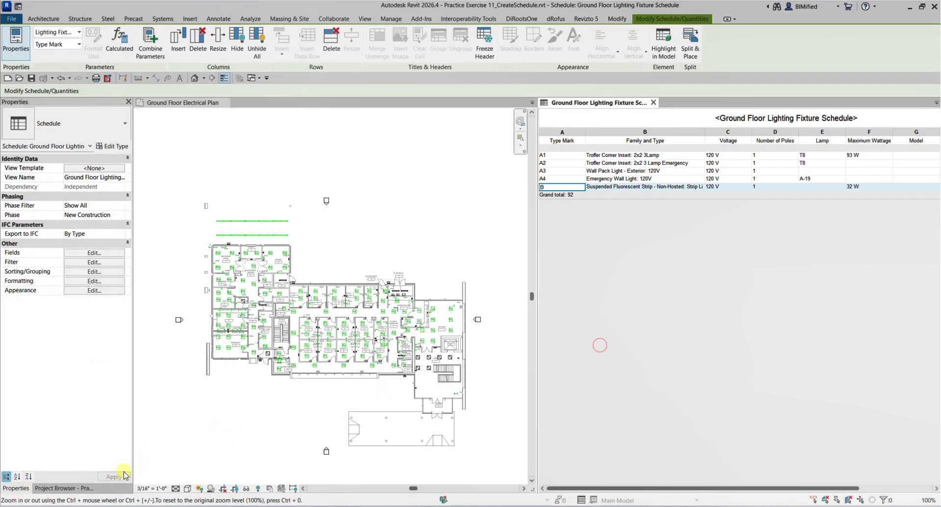
{"action": "left_click", "coordinate": [93, 271]}
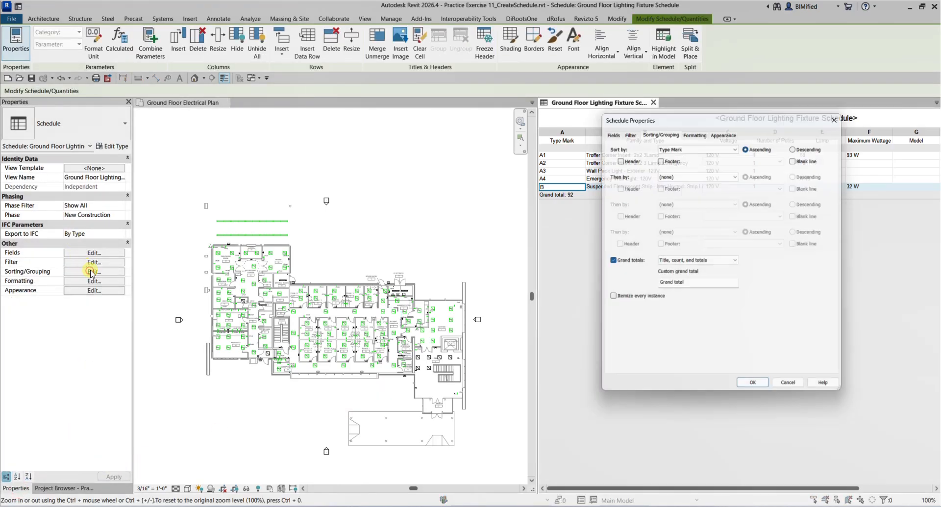
{"action": "left_click", "coordinate": [608, 297]}
{"action": "left_click", "coordinate": [754, 389]}
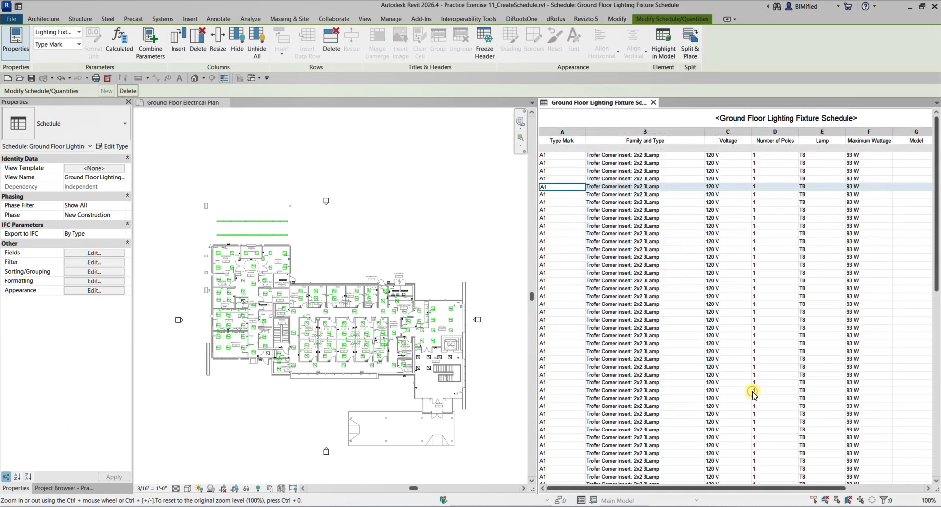
Select an individual A1 Troffer Corner Insert row and troffer fixtures around Exam 1-1 to cross-check schedule and plan.
{"action": "left_click", "coordinate": [613, 210]}
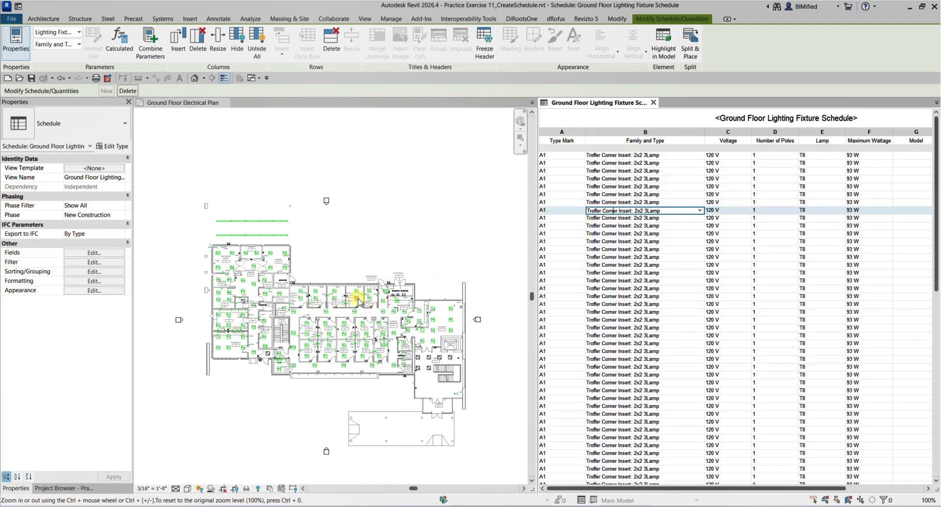
{"action": "left_click", "coordinate": [362, 228]}
{"action": "scroll", "coordinate": [367, 301], "scroll_direction": "up", "scroll_amount": 4}
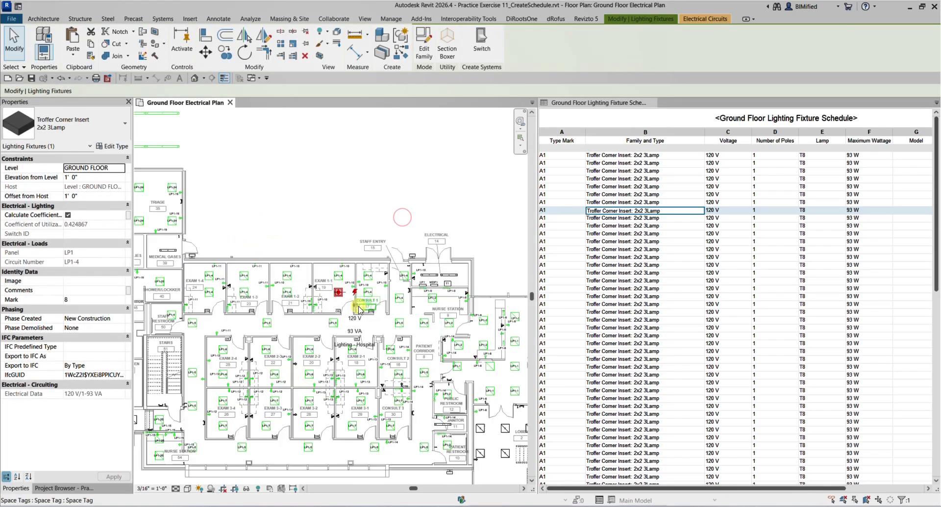
{"action": "left_click", "coordinate": [339, 275]}
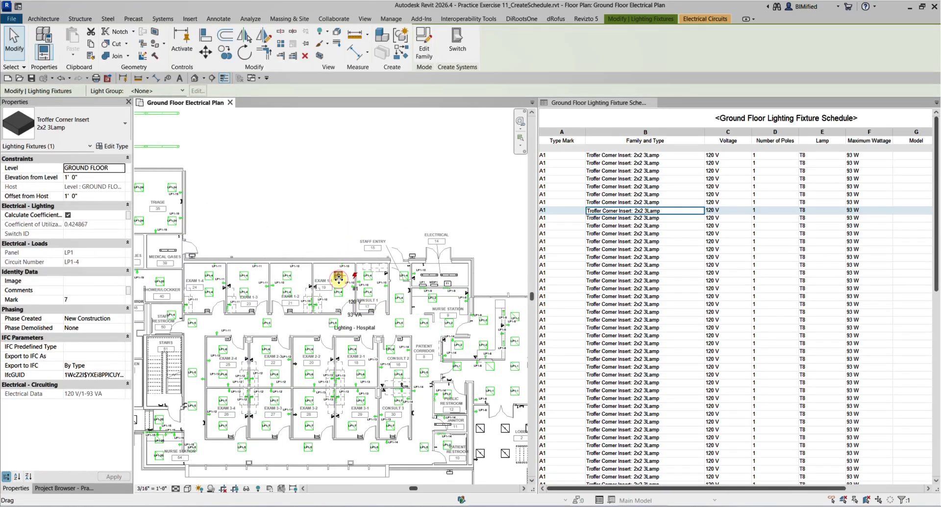
{"action": "scroll", "coordinate": [623, 293], "scroll_direction": "down", "scroll_amount": 3}
{"action": "scroll", "coordinate": [624, 293], "scroll_direction": "down", "scroll_amount": 3}
{"action": "scroll", "coordinate": [652, 294], "scroll_direction": "up", "scroll_amount": 10}
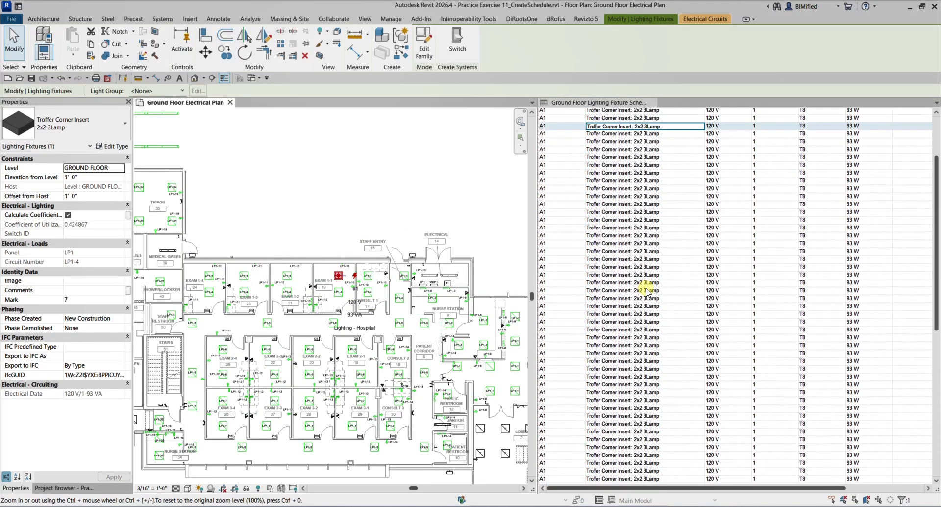
Select further individual A1 rows to locate their fixtures in the plan, clear the selection and review the itemized list down to the grand total.
{"action": "left_click", "coordinate": [624, 193]}
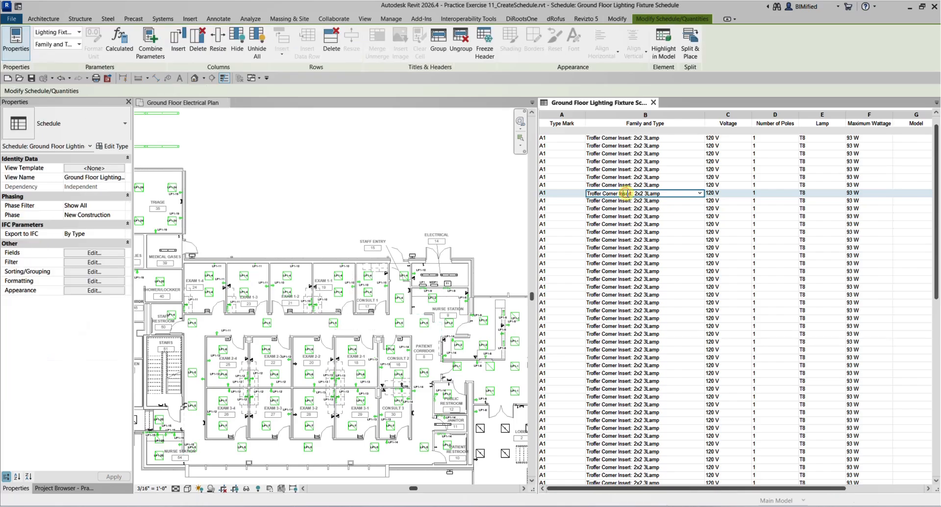
{"action": "left_click", "coordinate": [628, 208]}
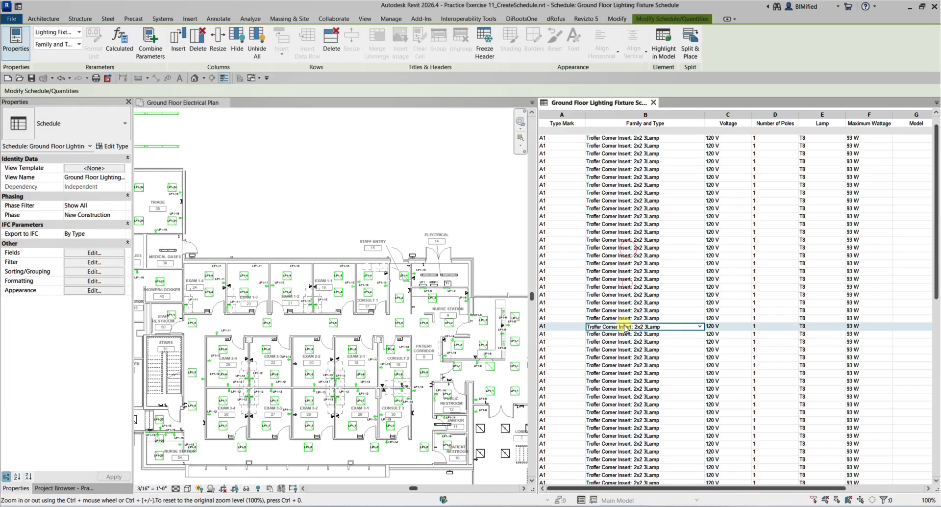
{"action": "scroll", "coordinate": [621, 364], "scroll_direction": "down", "scroll_amount": 5}
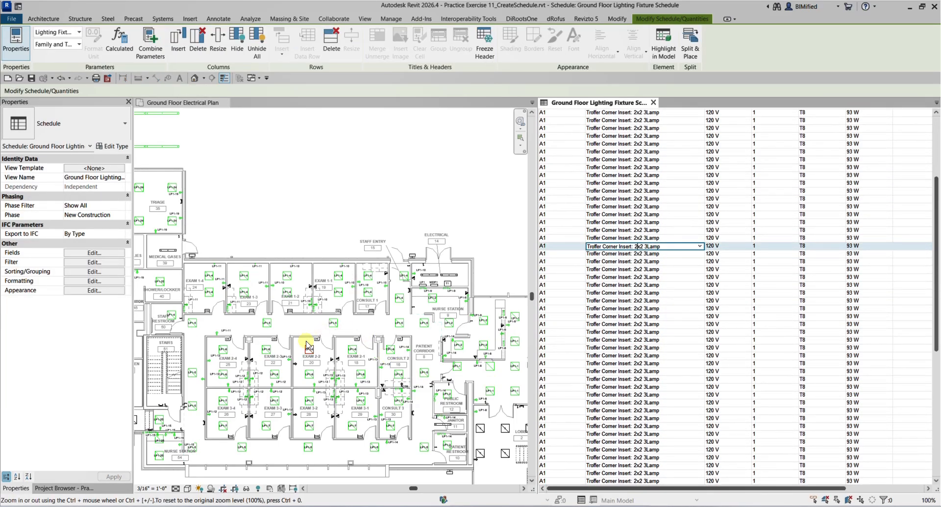
{"action": "scroll", "coordinate": [375, 281], "scroll_direction": "down", "scroll_amount": 4}
{"action": "left_click", "coordinate": [392, 289]}
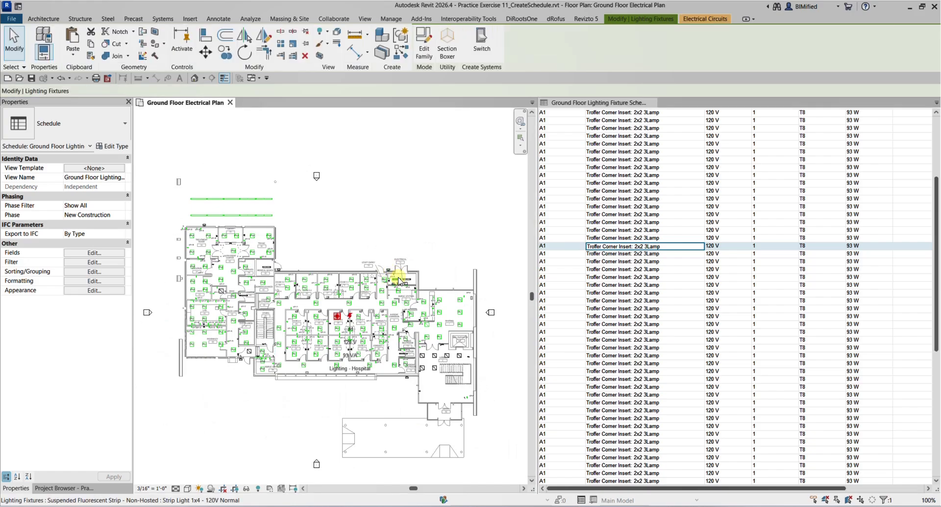
{"action": "key", "text": "Escape"}
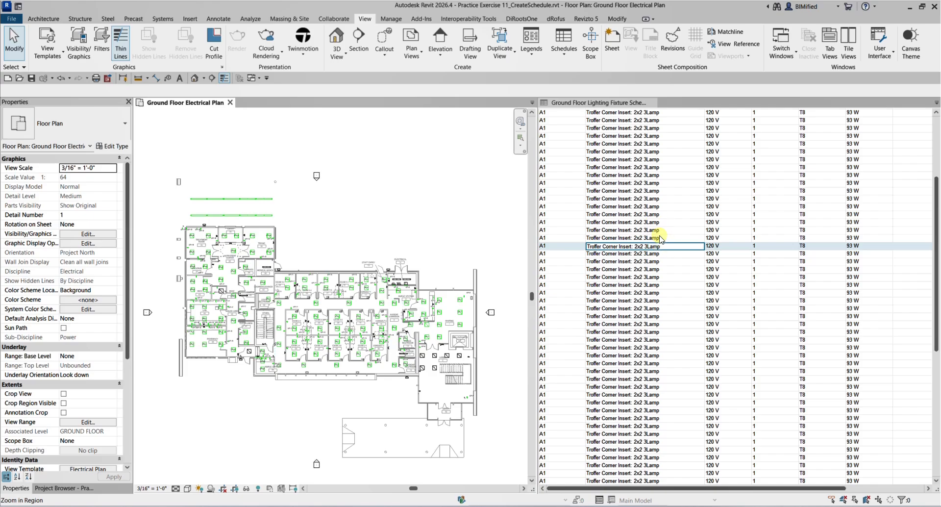
{"action": "scroll", "coordinate": [670, 252], "scroll_direction": "down", "scroll_amount": 10}
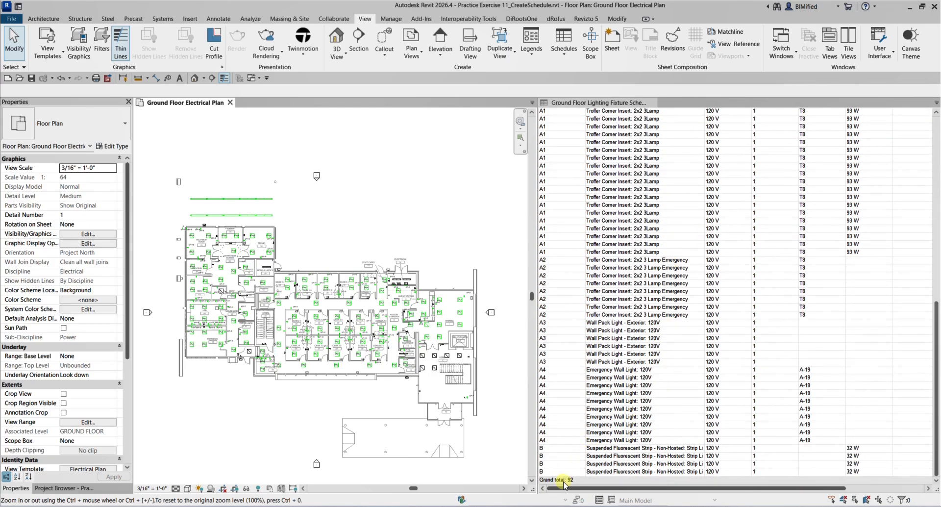
{"action": "scroll", "coordinate": [849, 404], "scroll_direction": "up", "scroll_amount": 10}
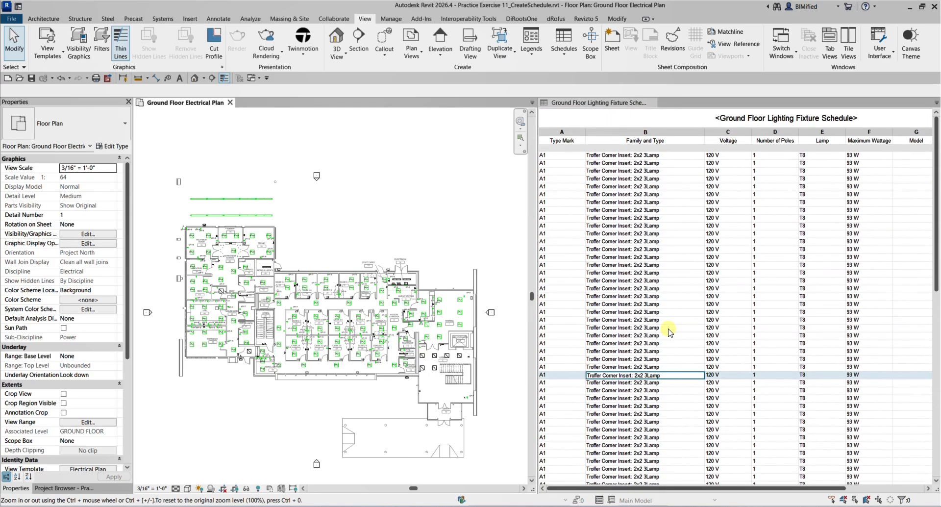